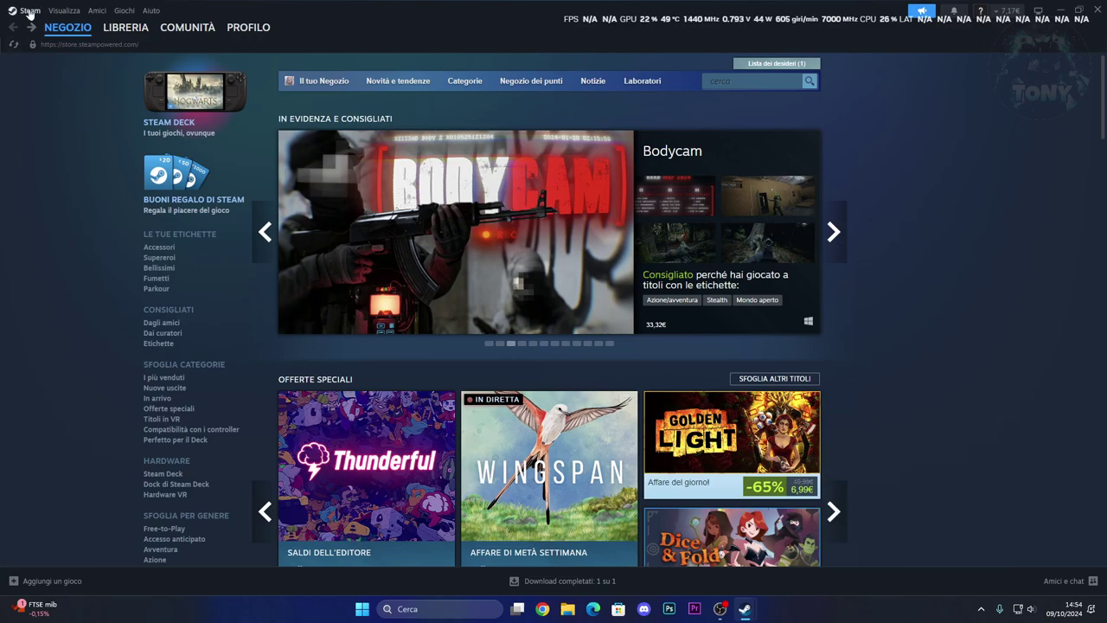
Step: In Steam's controller settings, enable Steam Input for Xbox controllers and set PlayStation controller support to Attivo
left_click(31, 11)
mouse_move(744, 608)
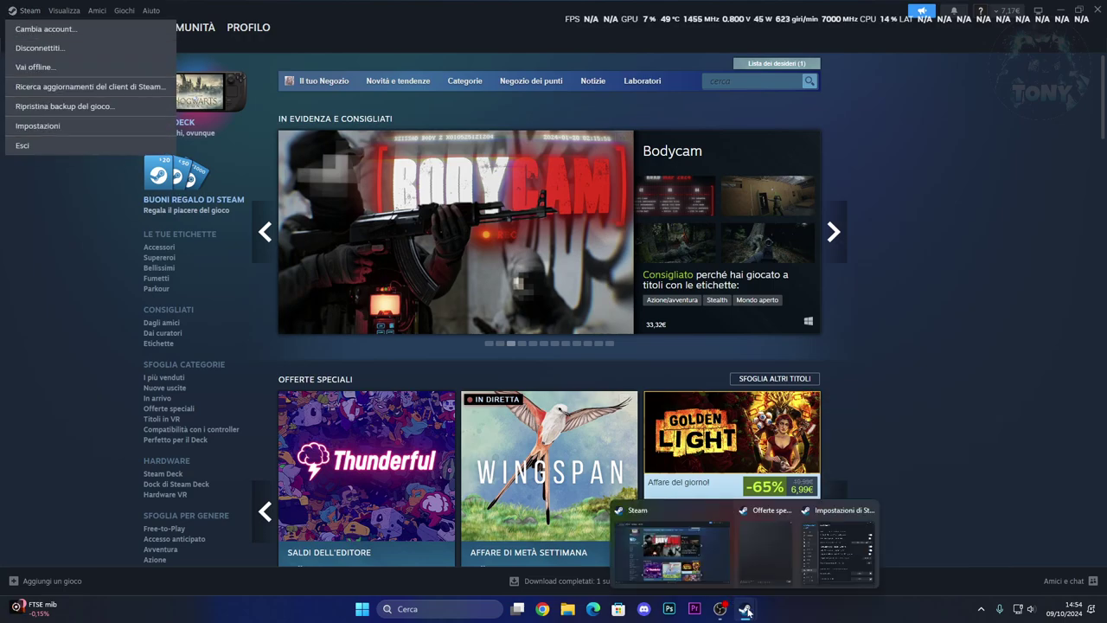
left_click(882, 540)
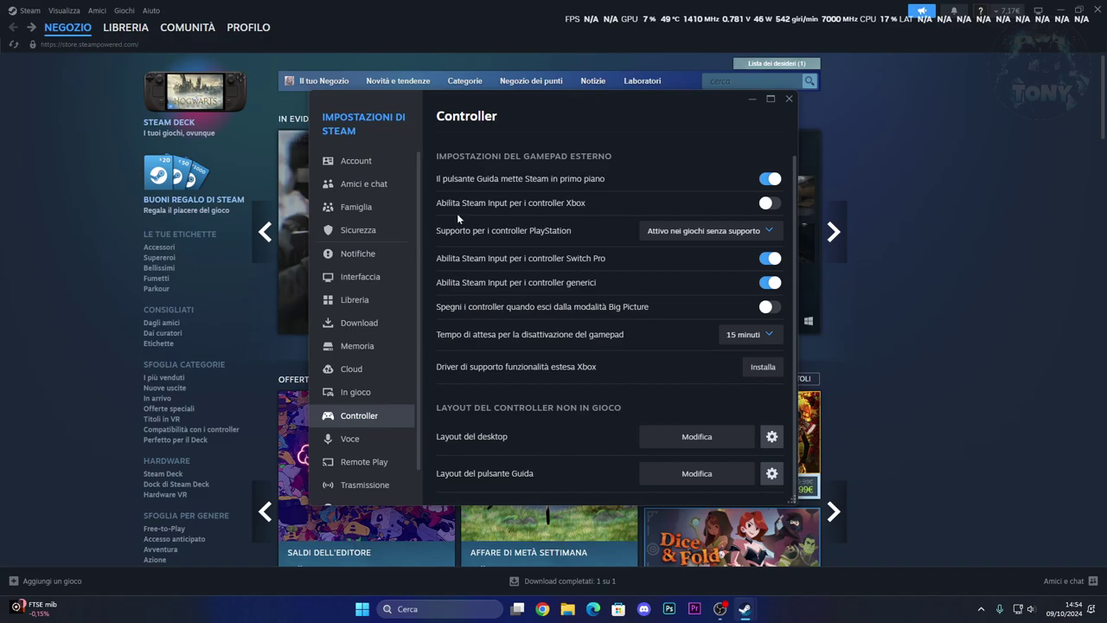
left_click(767, 204)
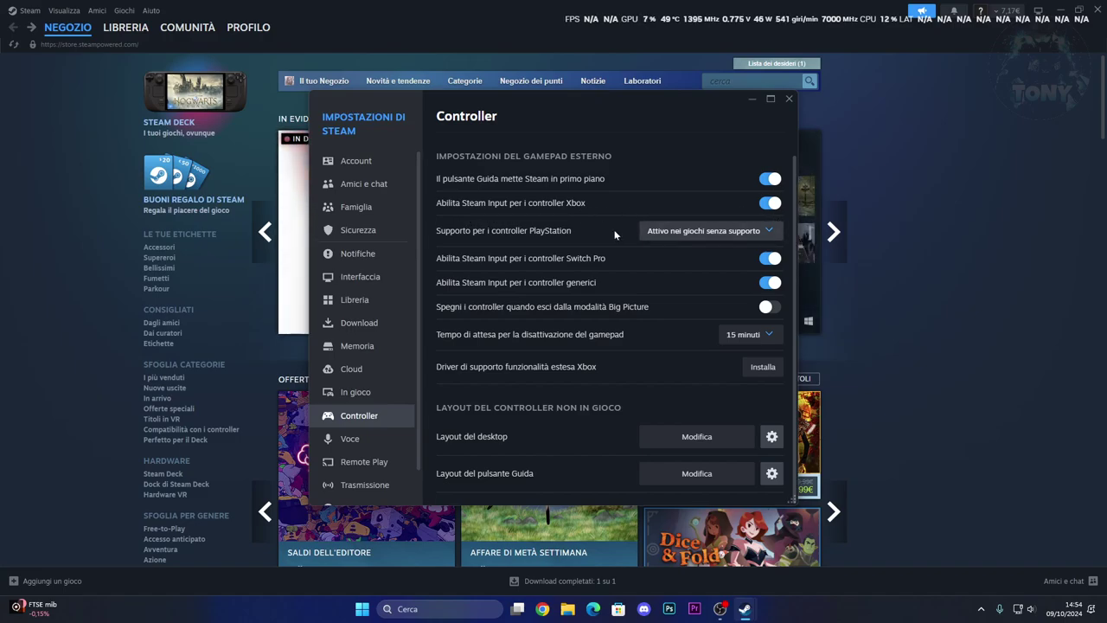
left_click(692, 231)
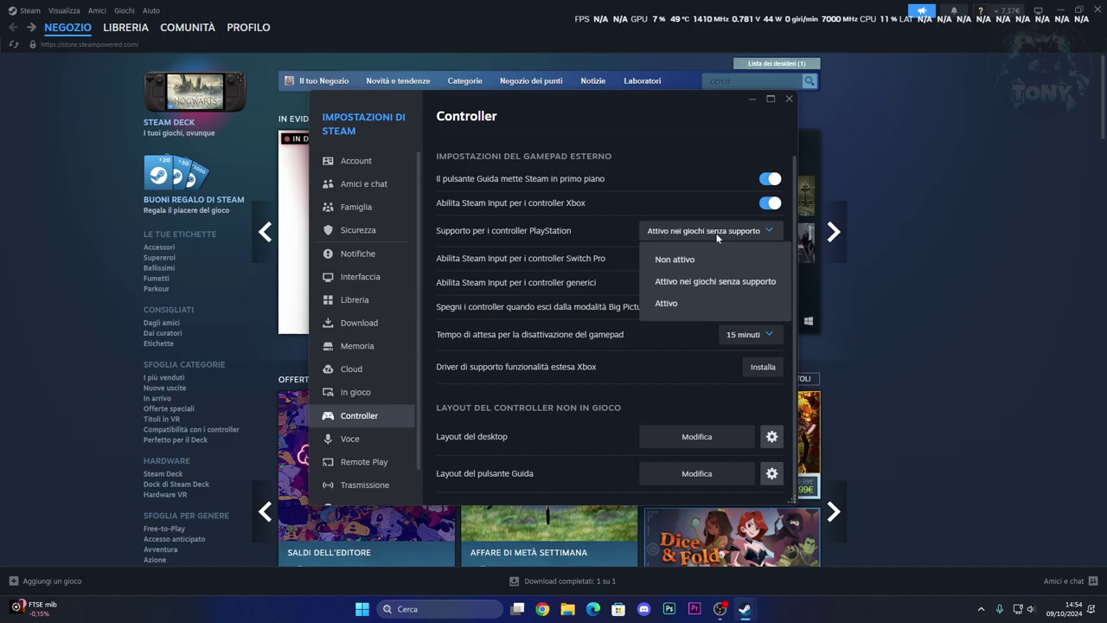
left_click(675, 300)
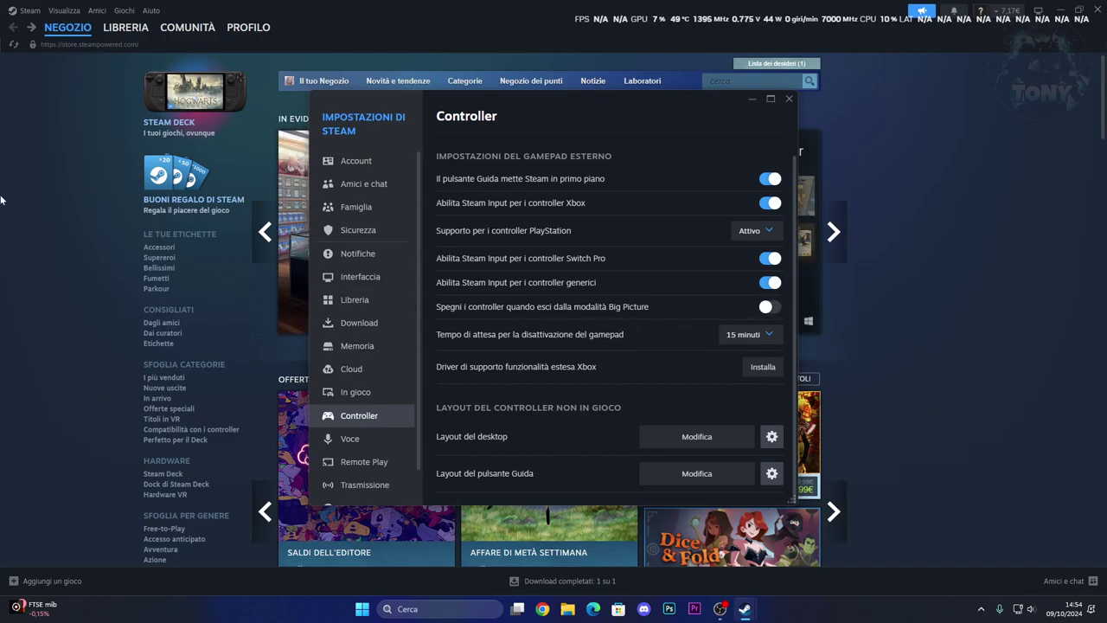
left_click(30, 10)
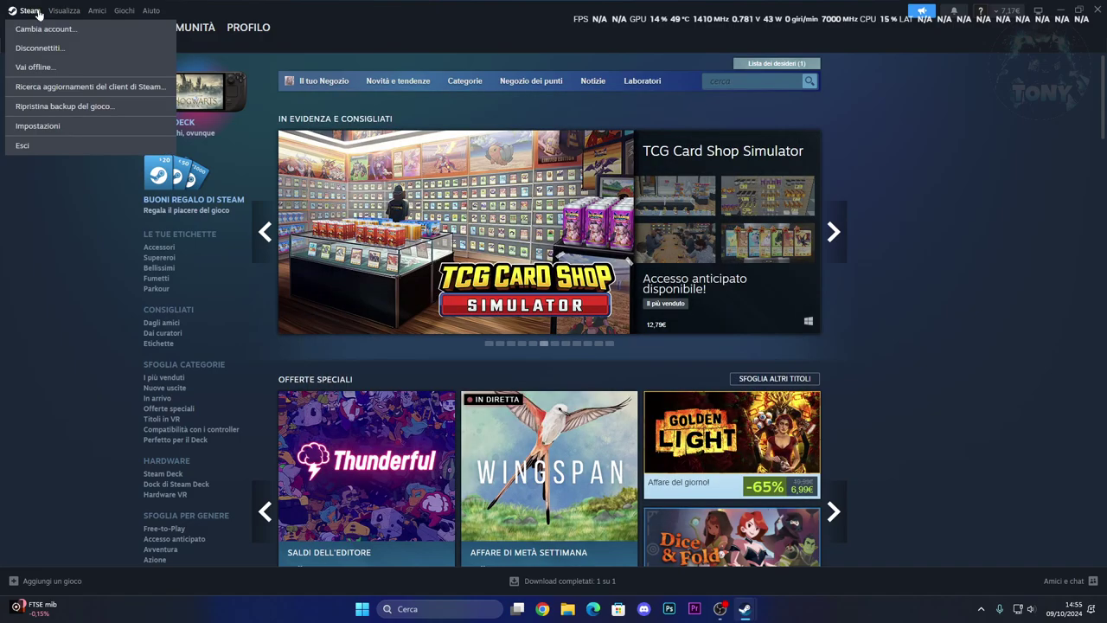
left_click(64, 10)
left_click(64, 10)
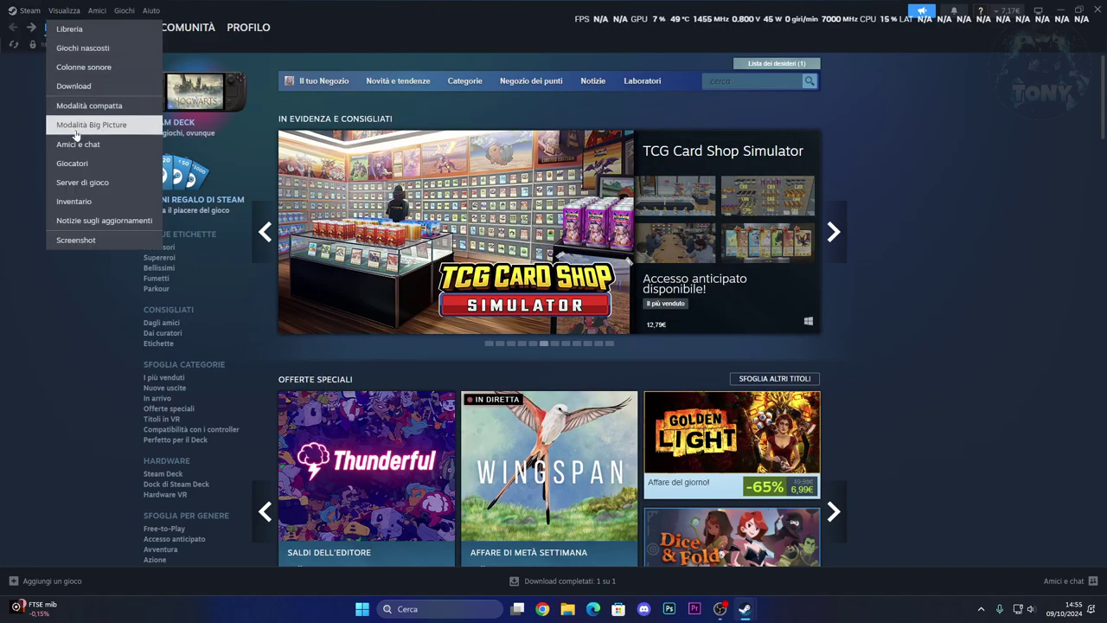
left_click(34, 179)
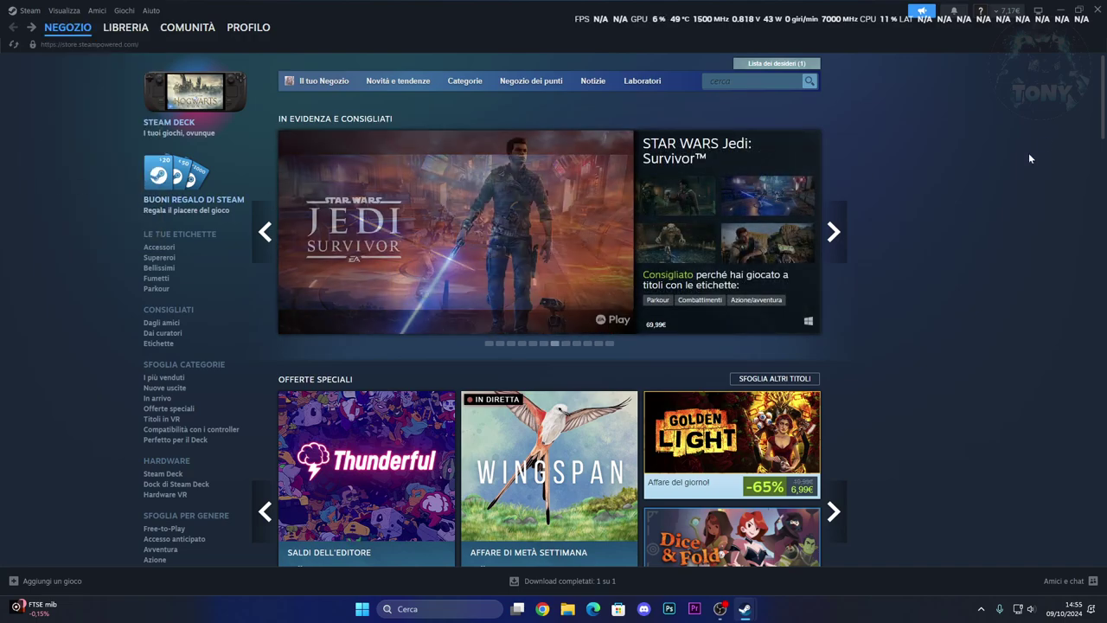
Step: Clear the Steam windows off the desktop, search Windows for "controller" and open the USB game device configuration
left_click(1060, 9)
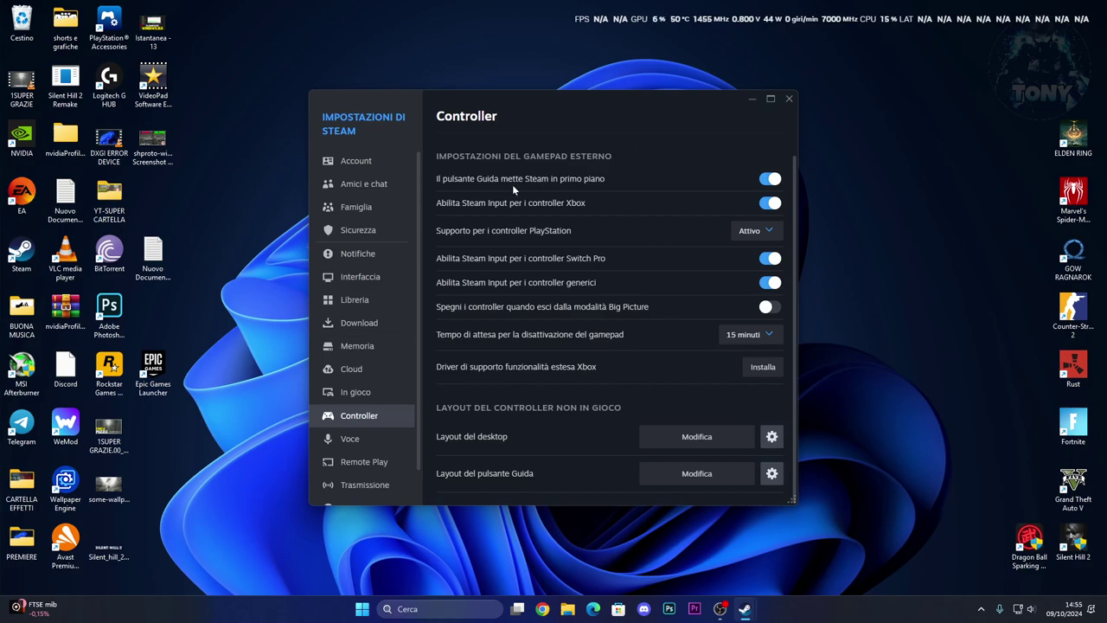
left_click(789, 100)
left_click(441, 611)
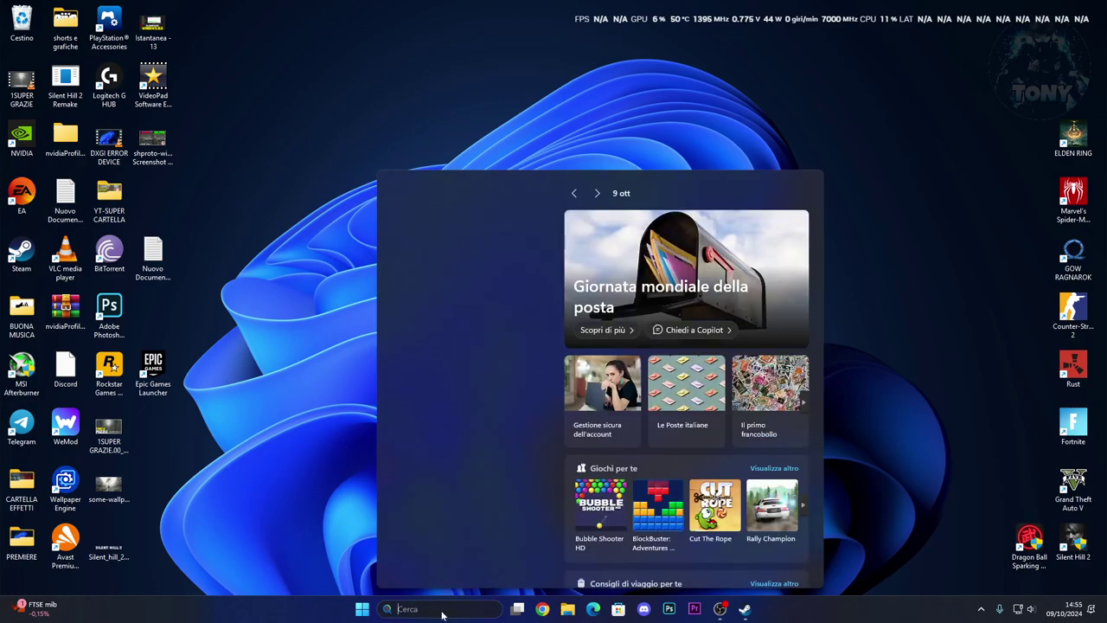
type("controller")
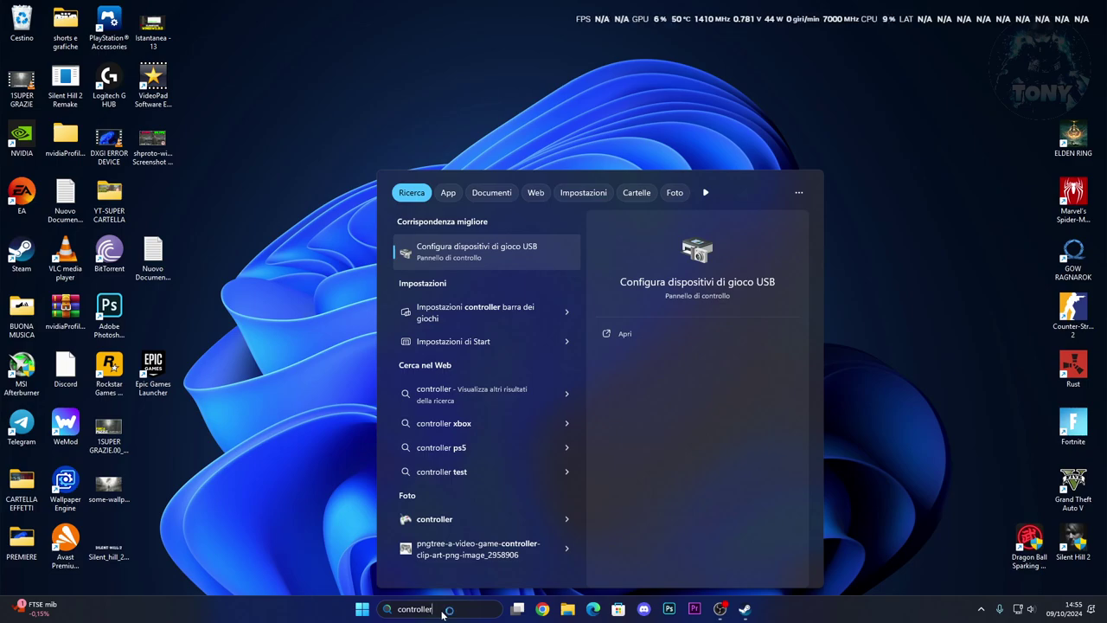
key("Return")
left_click_drag(182, 103, 414, 118)
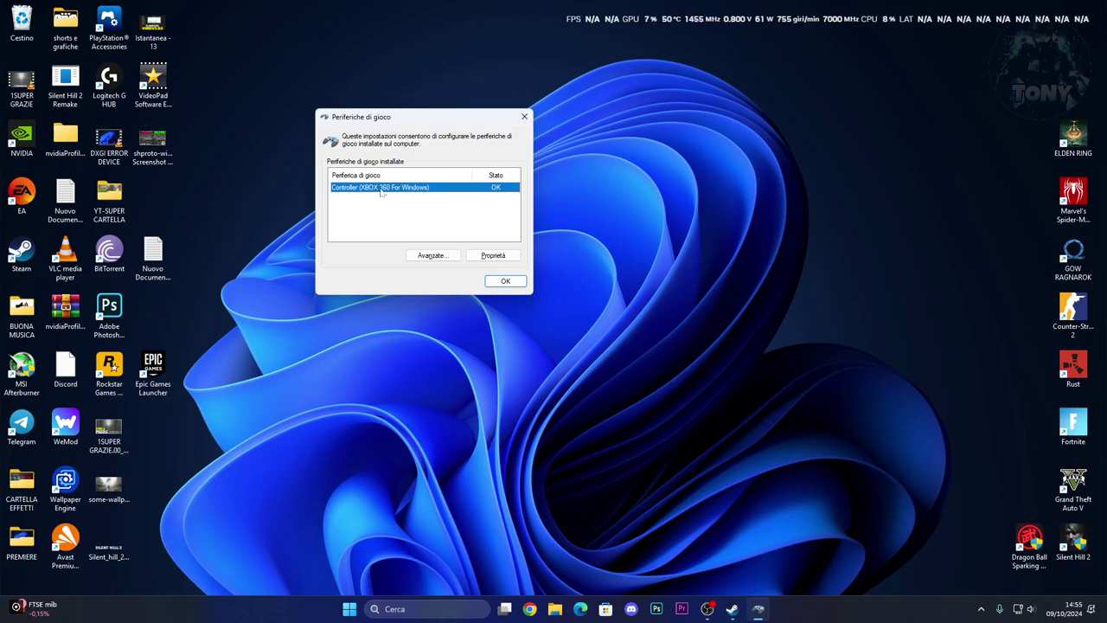
Step: Confirm Controller (XBOX 360 For Windows) as the preferred device in the advanced game device settings
left_click(431, 255)
left_click(407, 186)
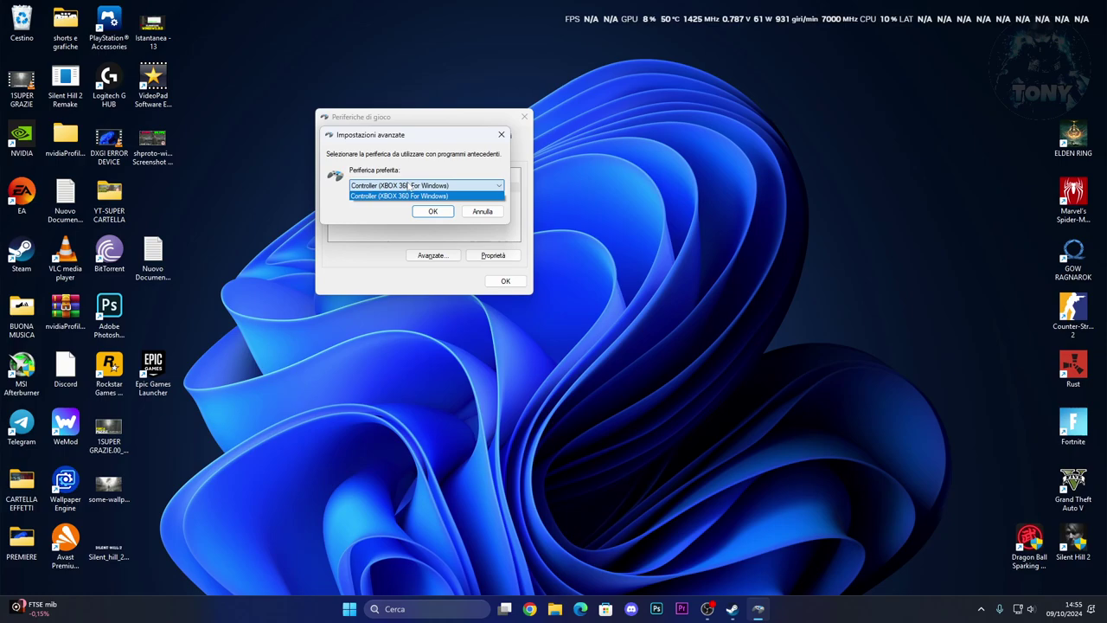
left_click(435, 216)
left_click(436, 214)
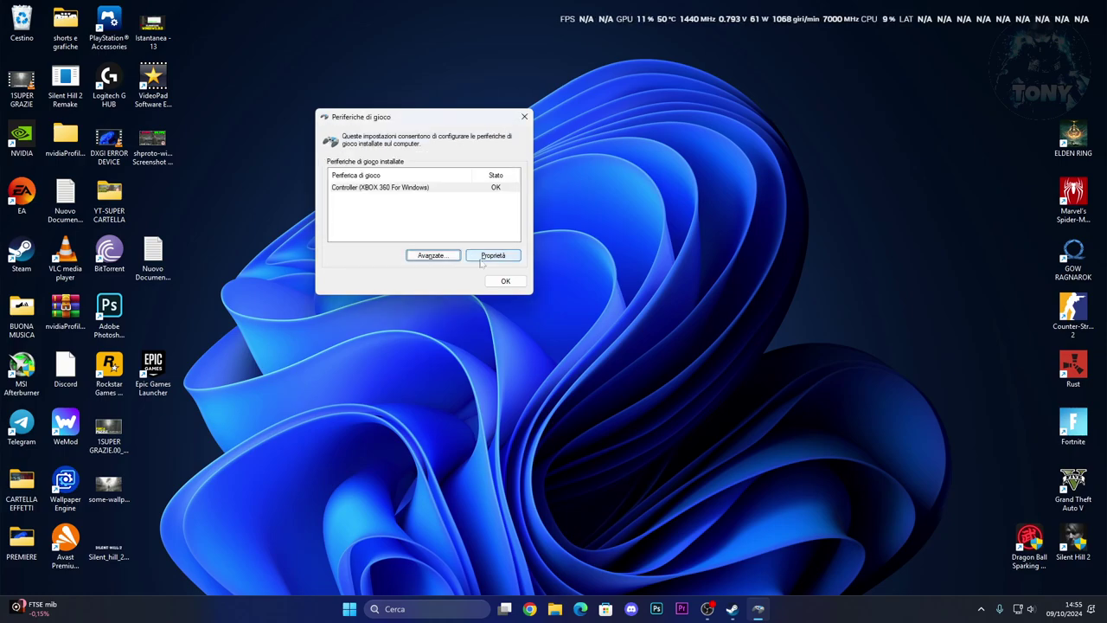
Step: Check the Xbox 360 controller's axes and buttons on its test page, and close the game device dialogs
left_click(492, 256)
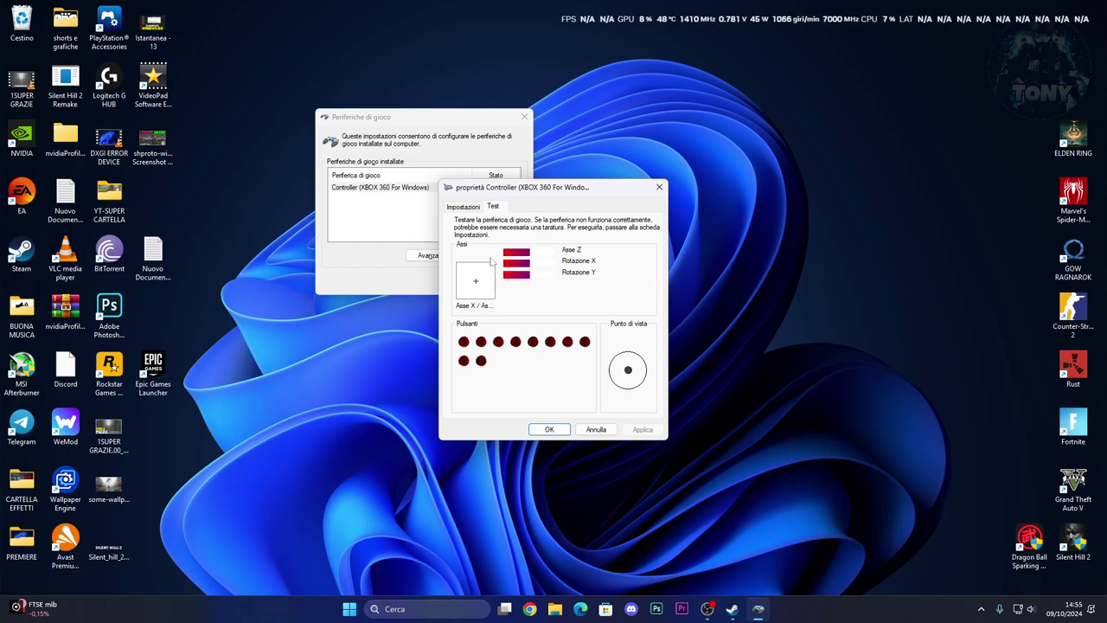
left_click(548, 429)
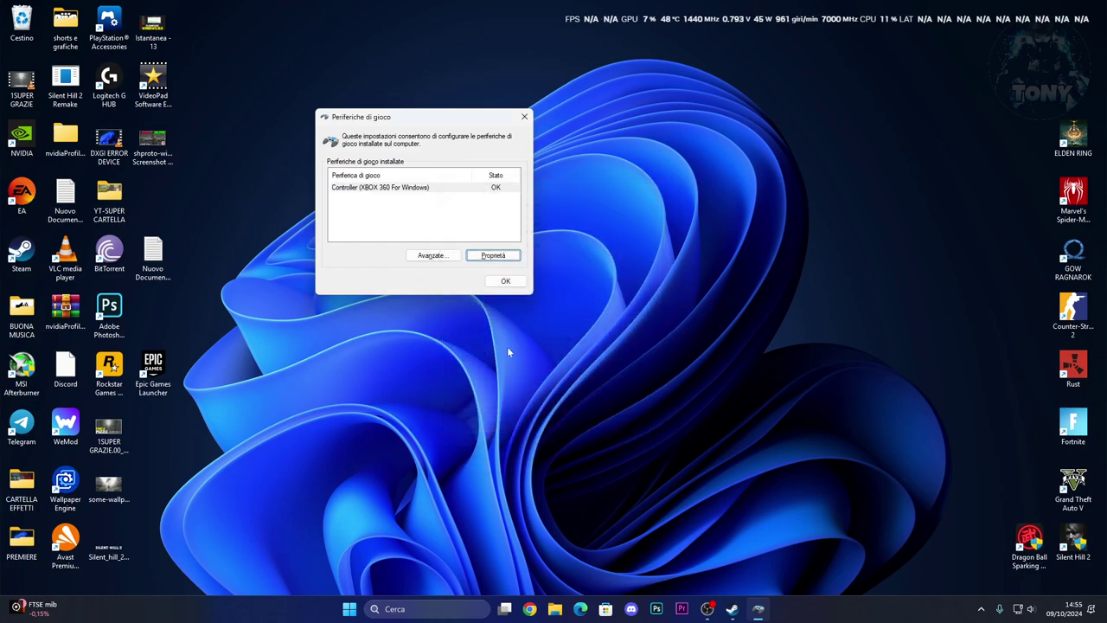
left_click(489, 284)
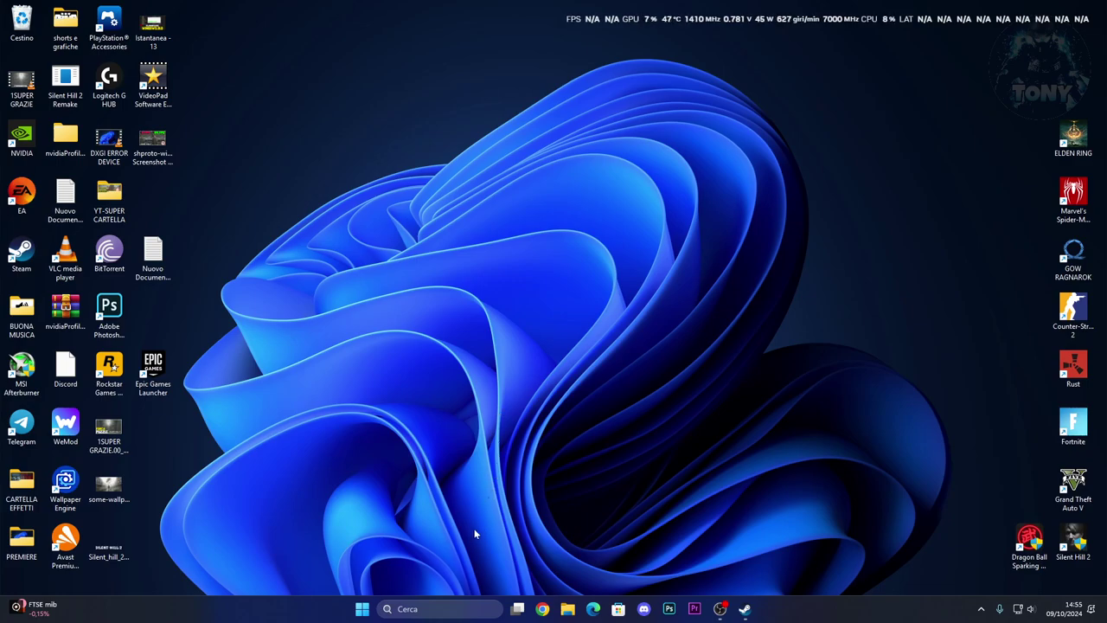
Step: Open Device Manager and select Controller XBOX 360 per Windows in the Periferiche XBOX 360 category
right_click(362, 609)
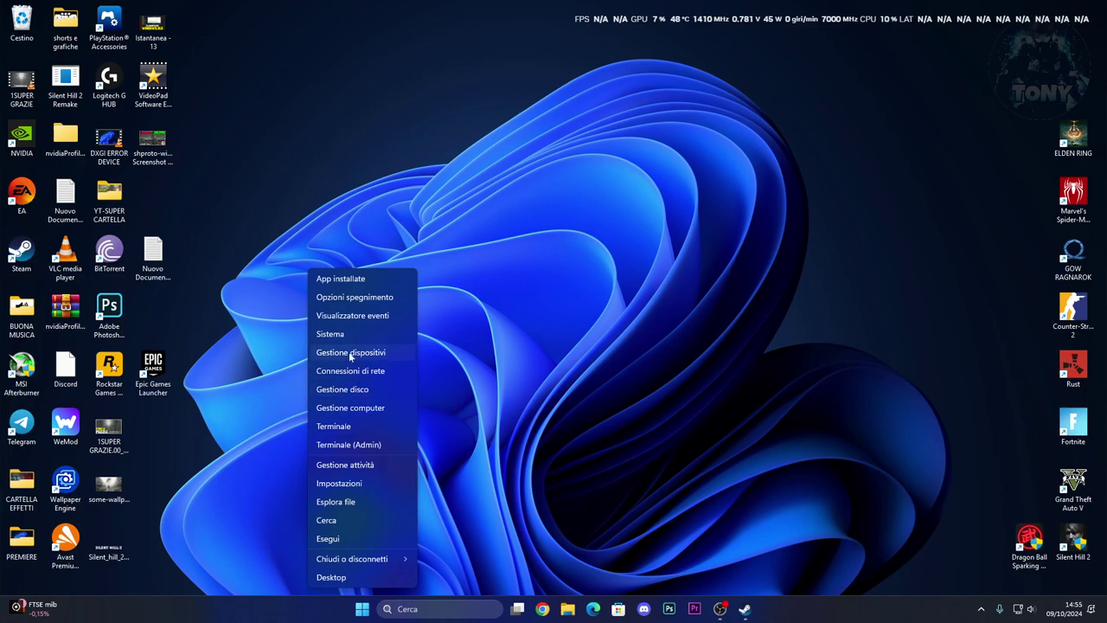
left_click(350, 353)
left_click_drag(229, 37, 383, 45)
left_click(268, 253)
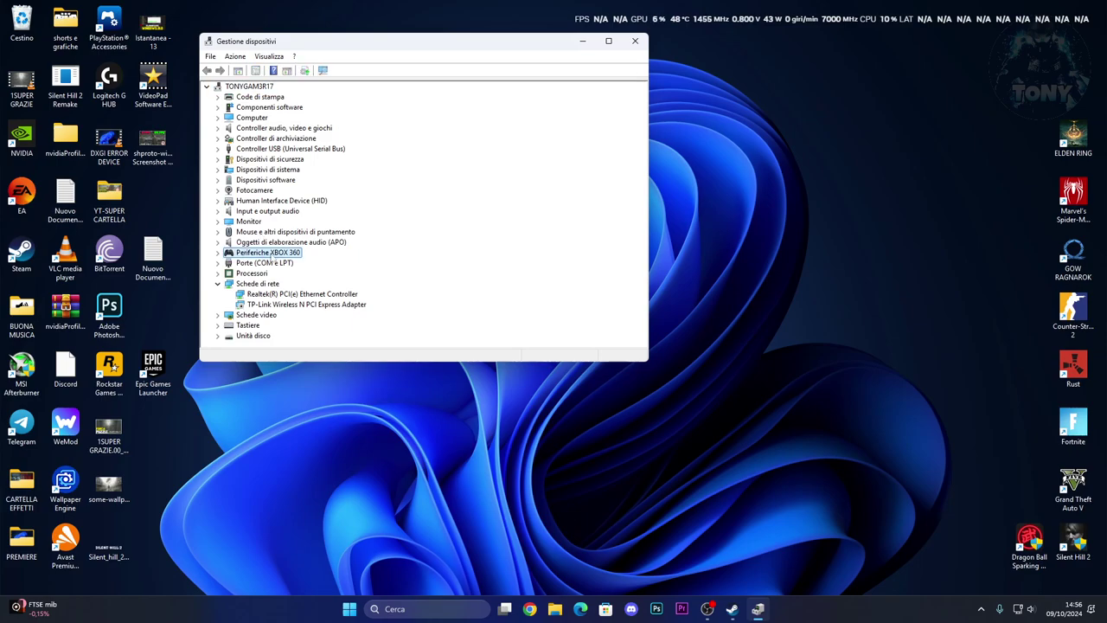
right_click(273, 262)
key("Escape")
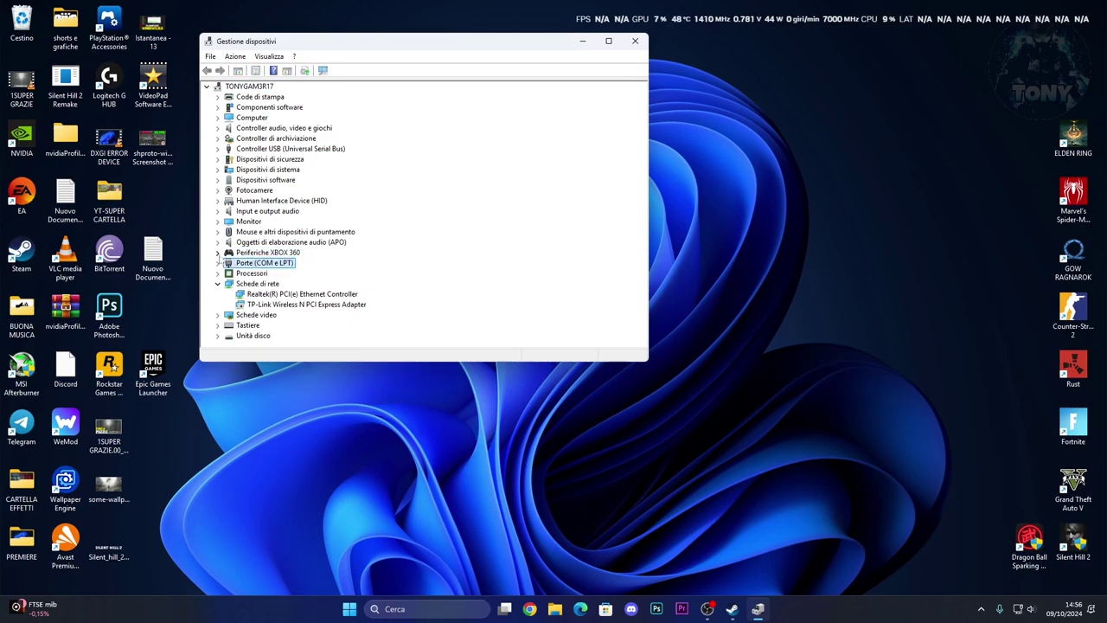
left_click(218, 253)
left_click(297, 262)
Step: Update the controller's driver with Controller XBOX 360 per Windows from the list of drivers available on the computer
right_click(296, 264)
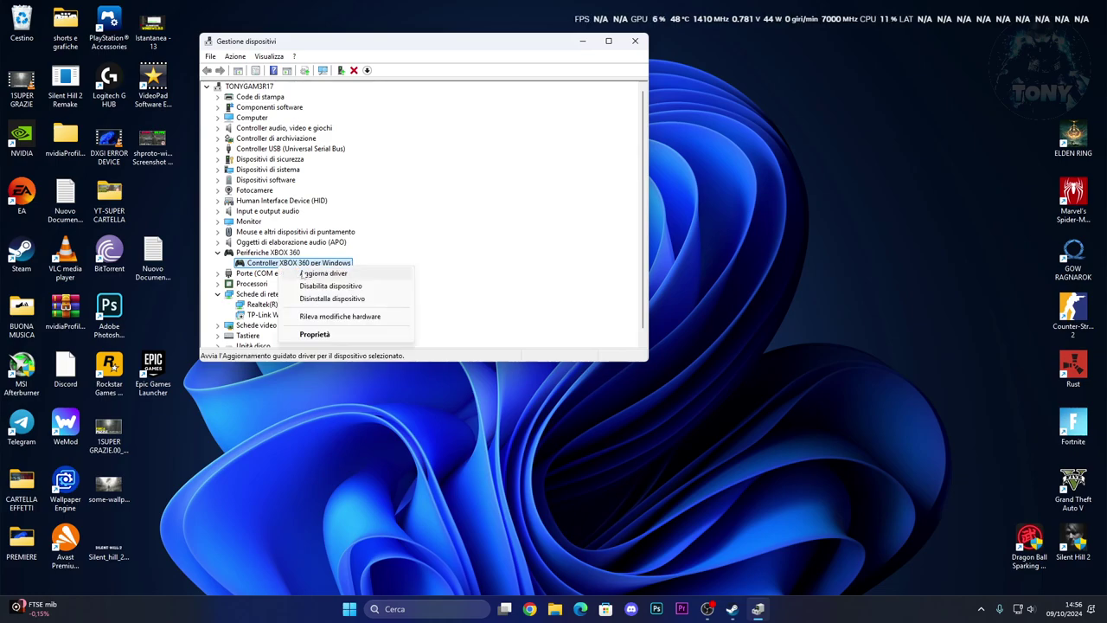
left_click(302, 273)
left_click(317, 242)
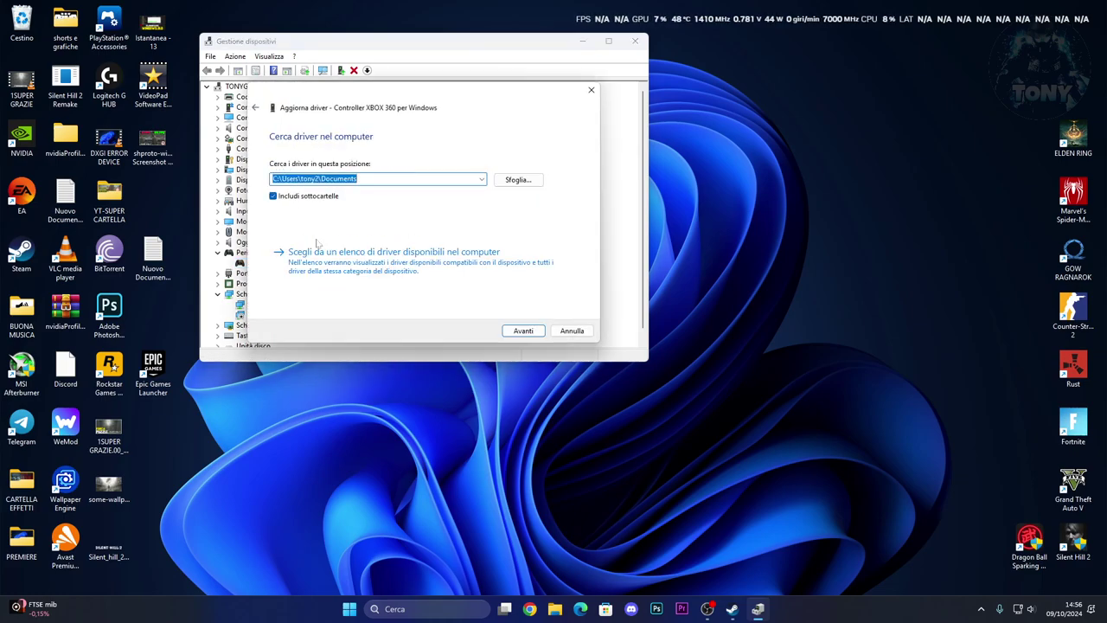
left_click(327, 269)
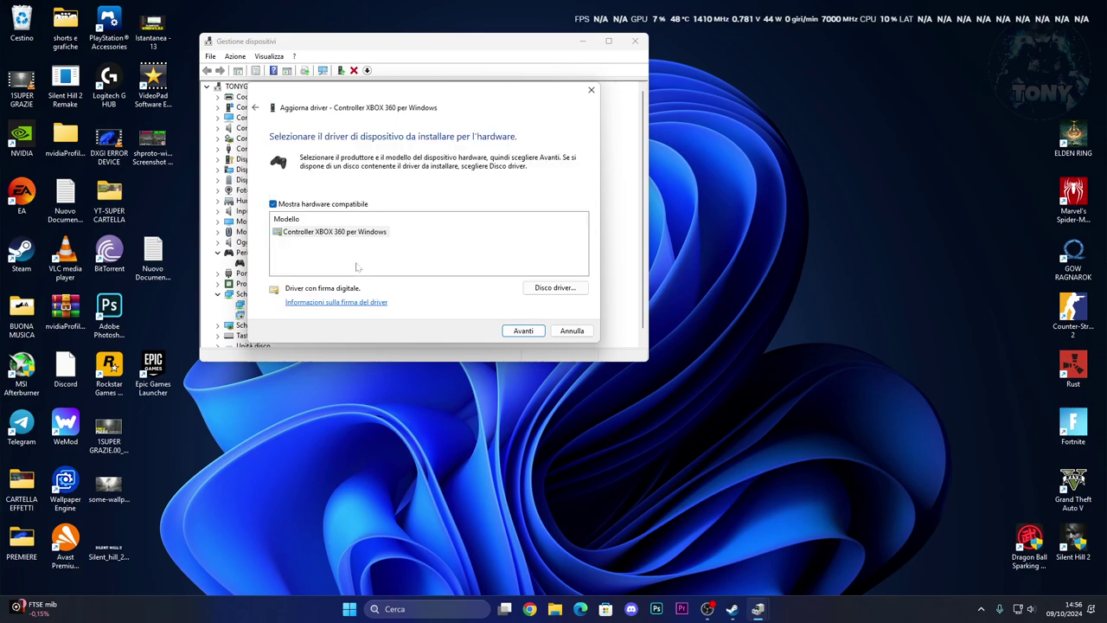
left_click(310, 233)
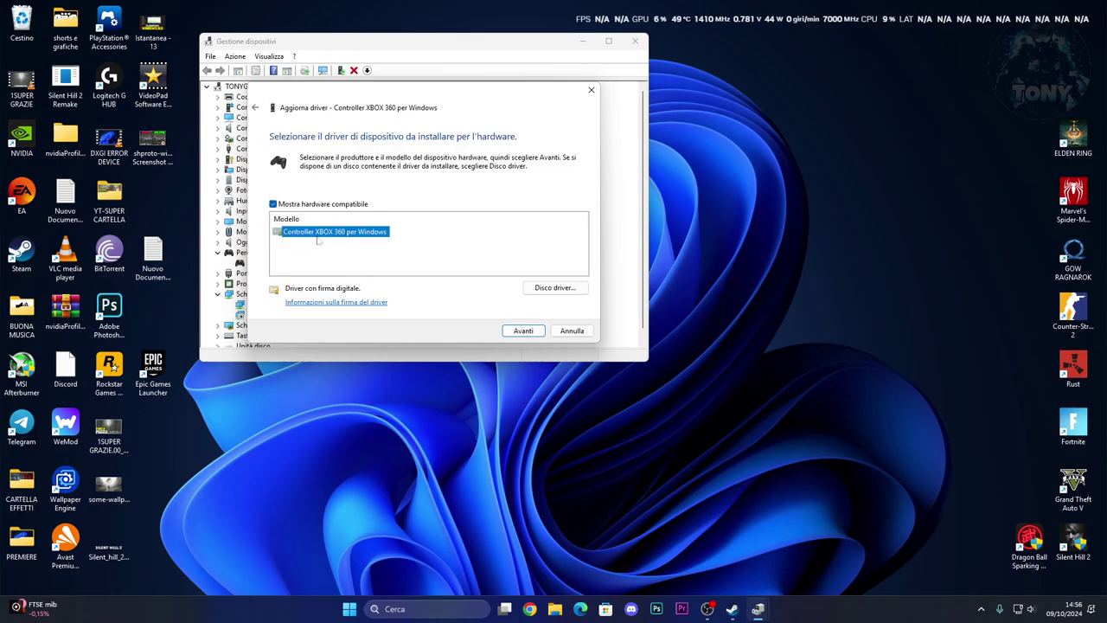
left_click(521, 330)
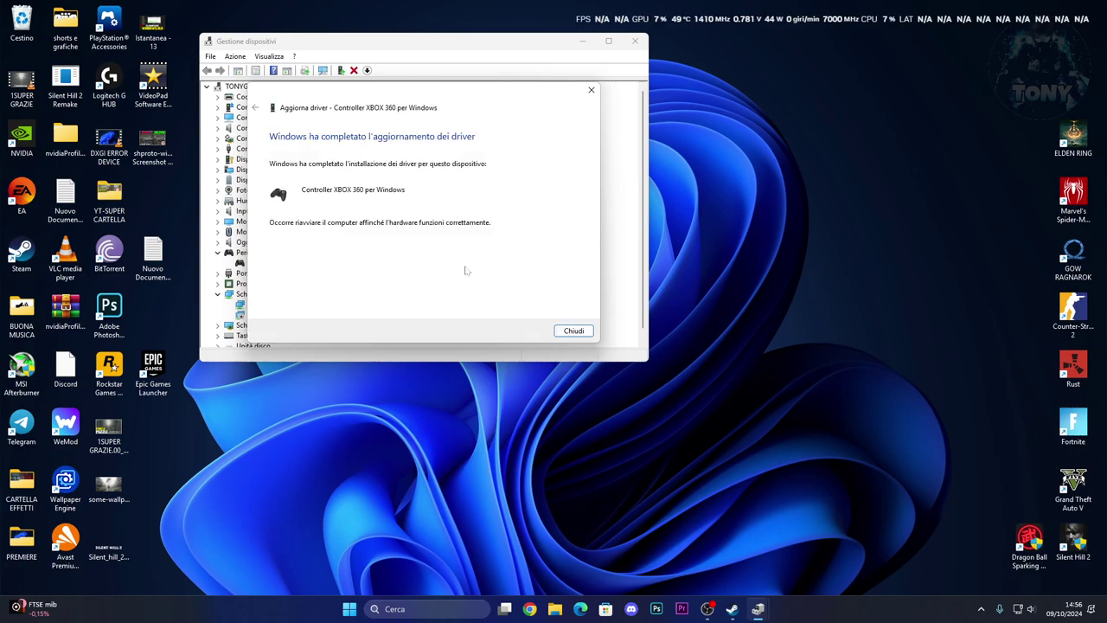
Step: Finish the driver update, decline restarting the computer and close Device Manager
left_click(574, 332)
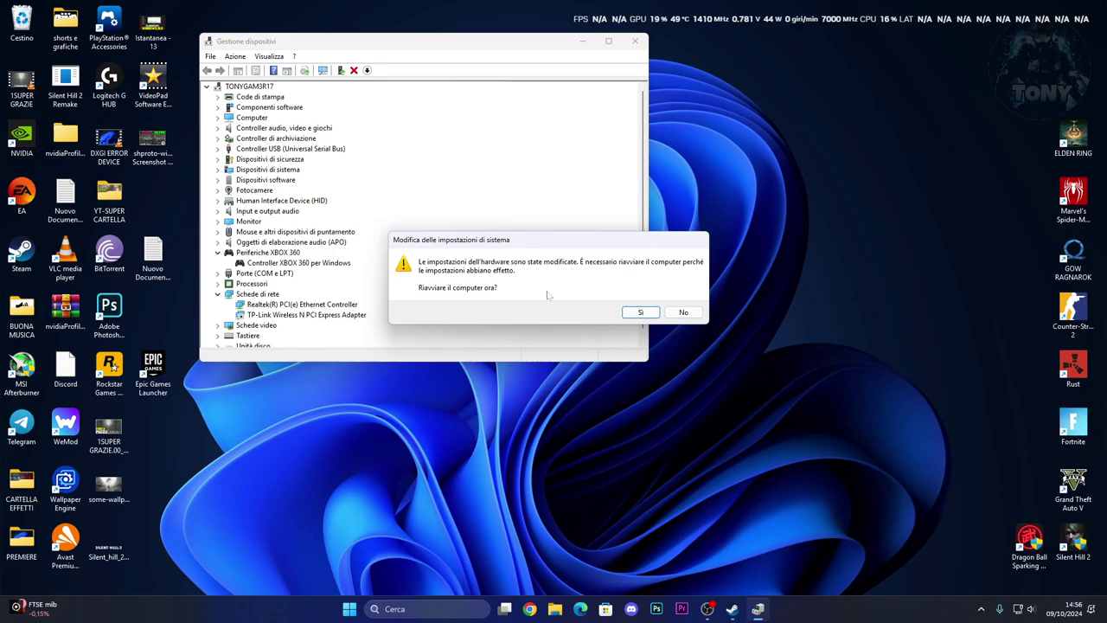
left_click(684, 312)
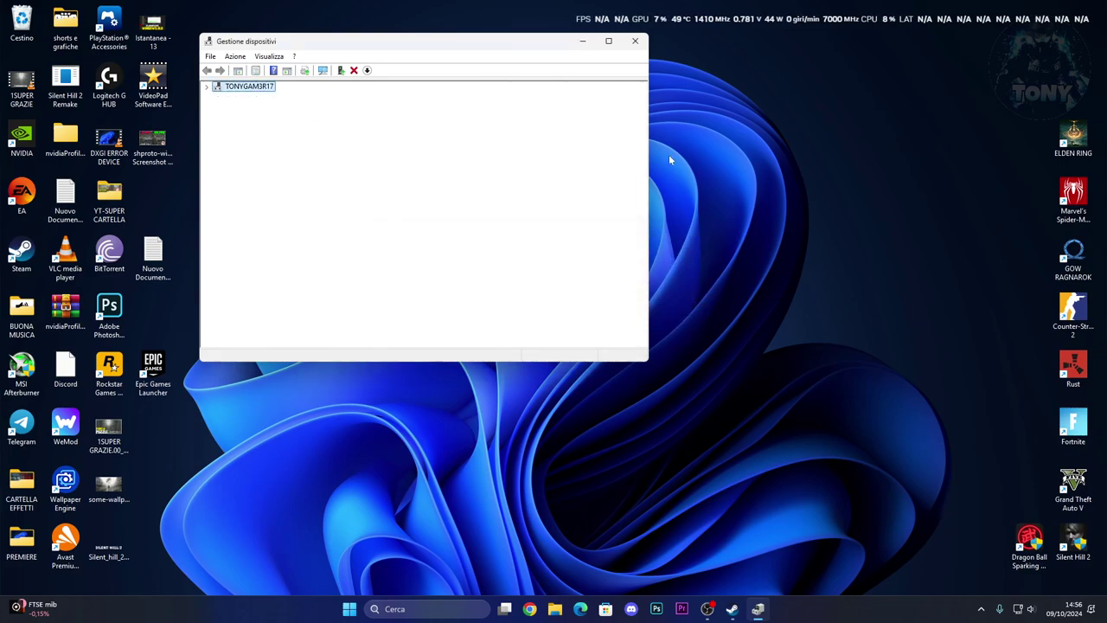
left_click(635, 40)
Step: Search Windows for "disp", open the Bluetooth and other devices settings, and locate XBOX 360 For Windows under Altri dispositivi
left_click(428, 609)
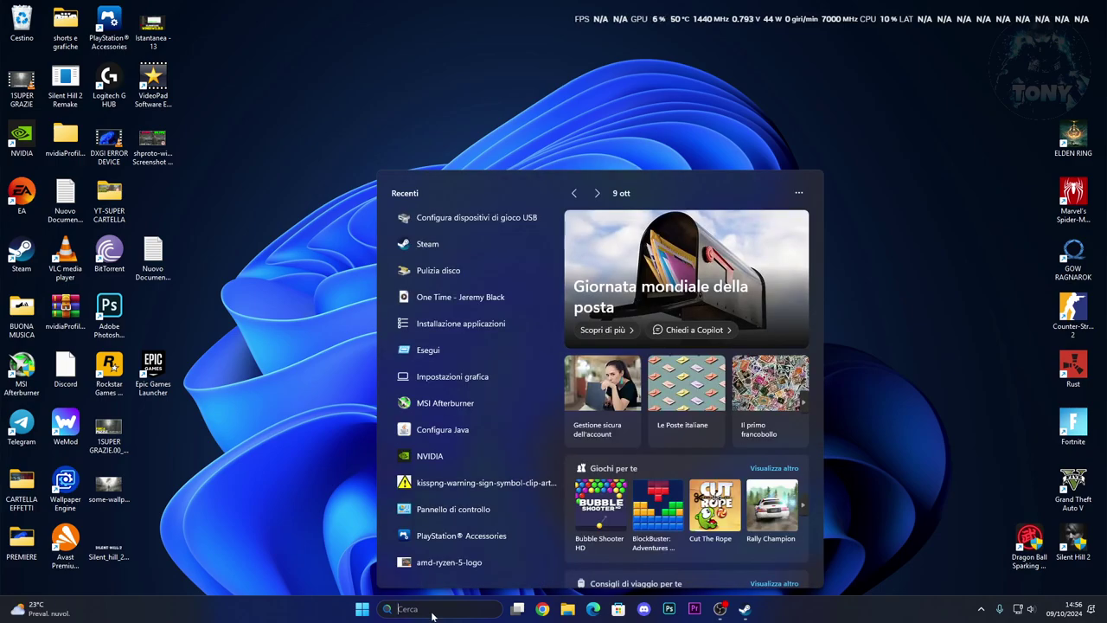
type("disp")
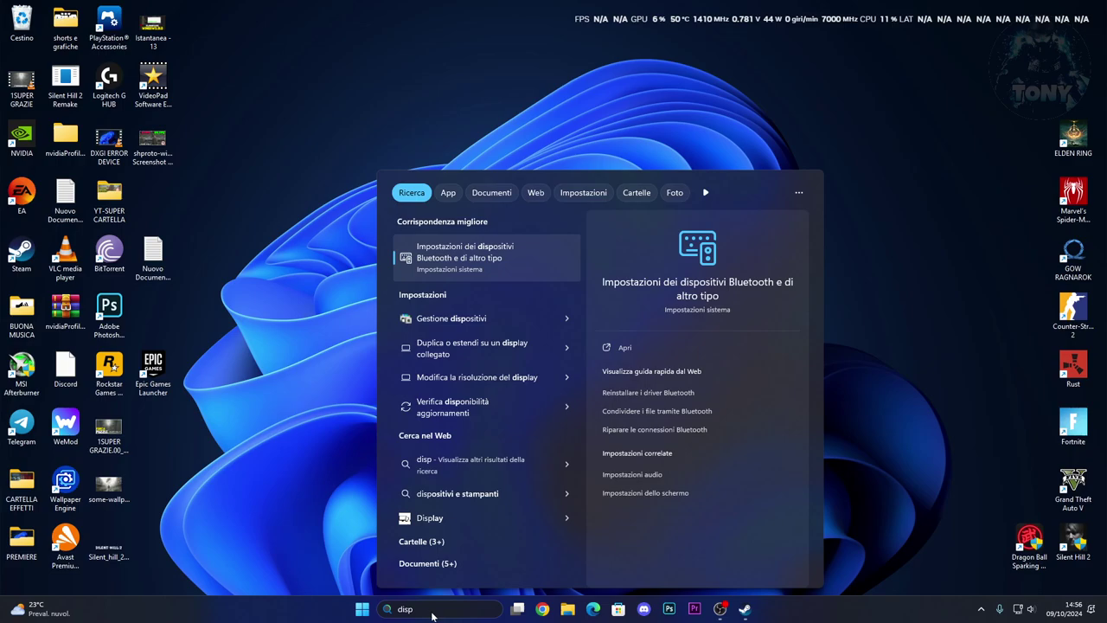
left_click(484, 257)
double_click(487, 10)
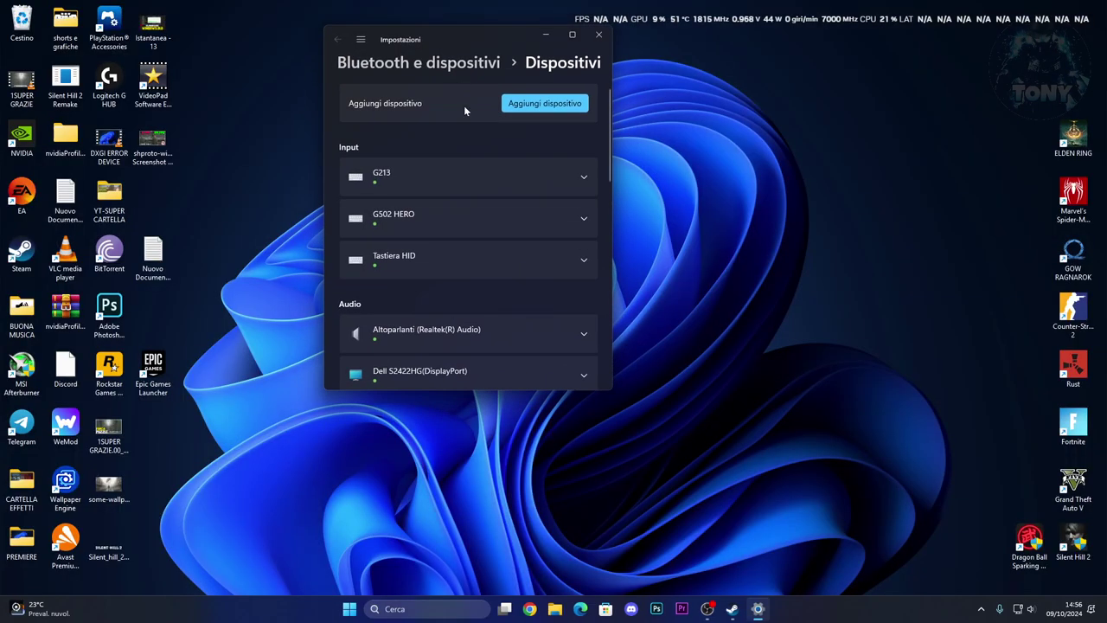
scroll(483, 231, "down", 5)
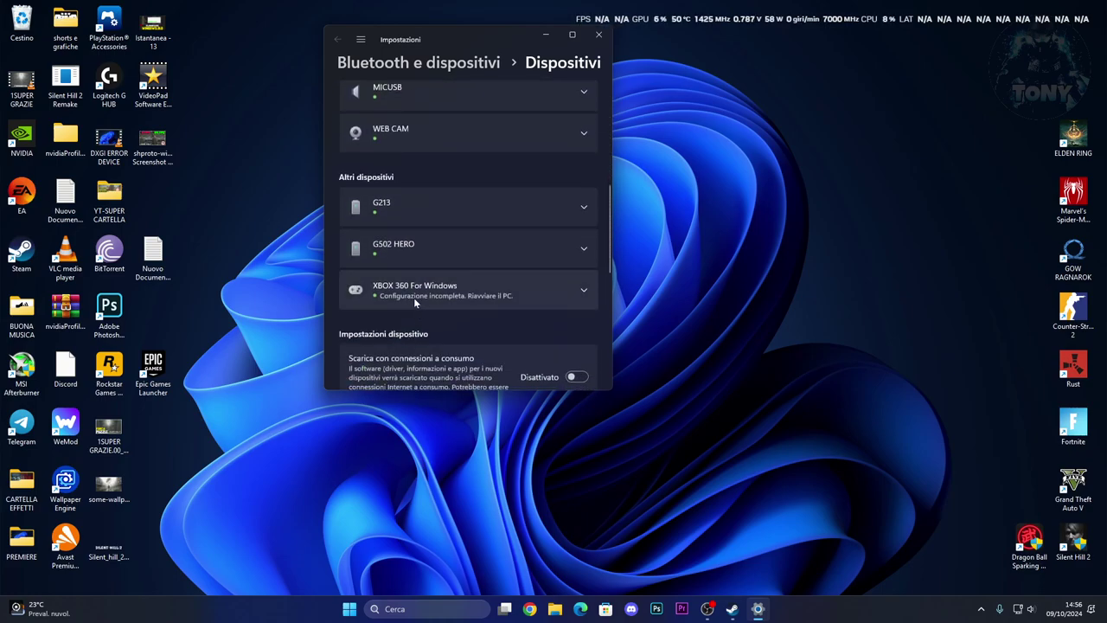
Step: Remove the XBOX 360 For Windows device from the system's device list and close the settings window
left_click(583, 292)
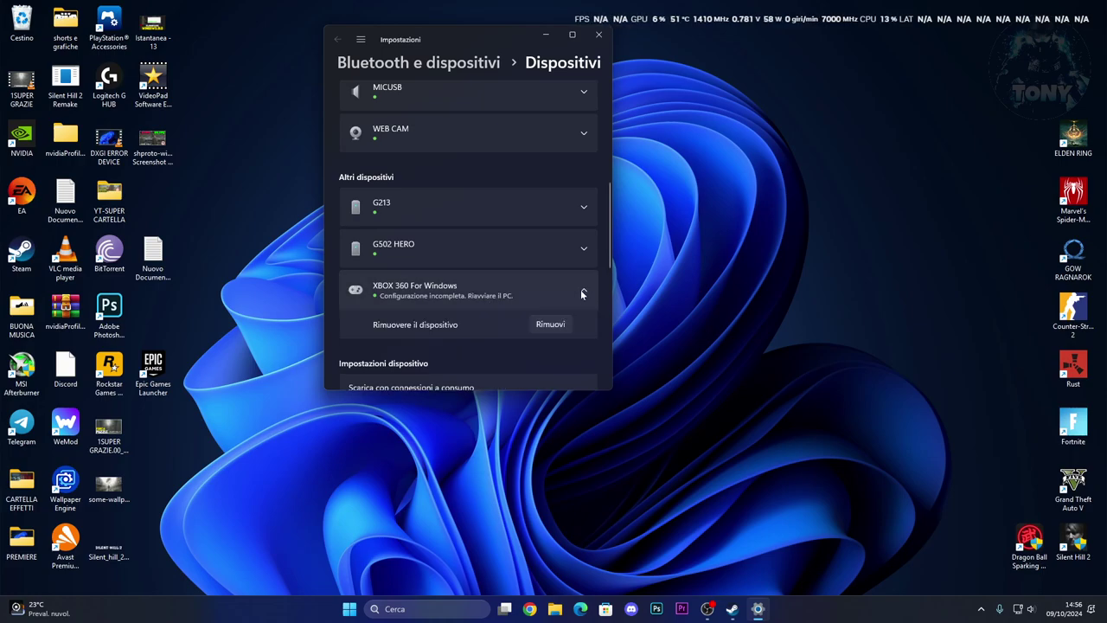
left_click(556, 326)
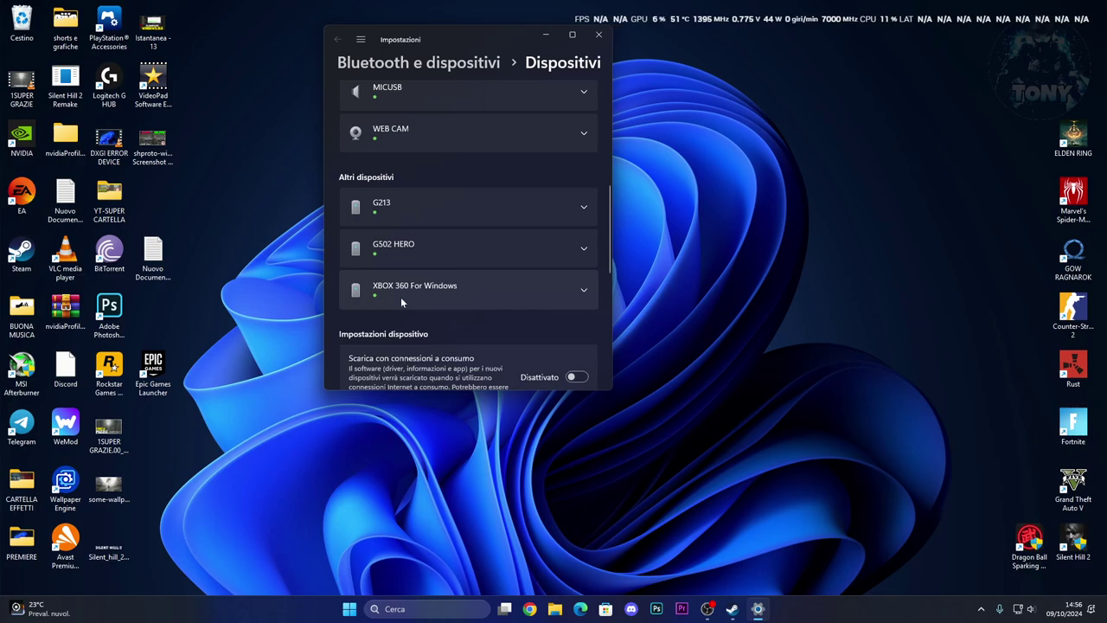
left_click(428, 294)
left_click(526, 293)
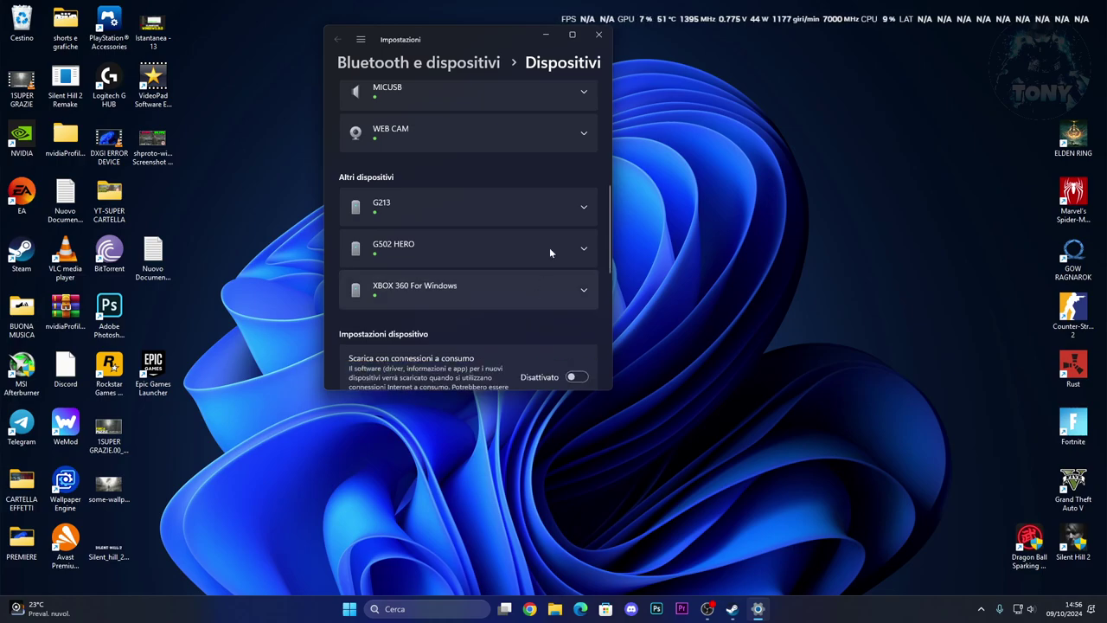
left_click(599, 38)
Step: Switch to File Explorer and open Volume (D:) under Questo PC
left_click(568, 608)
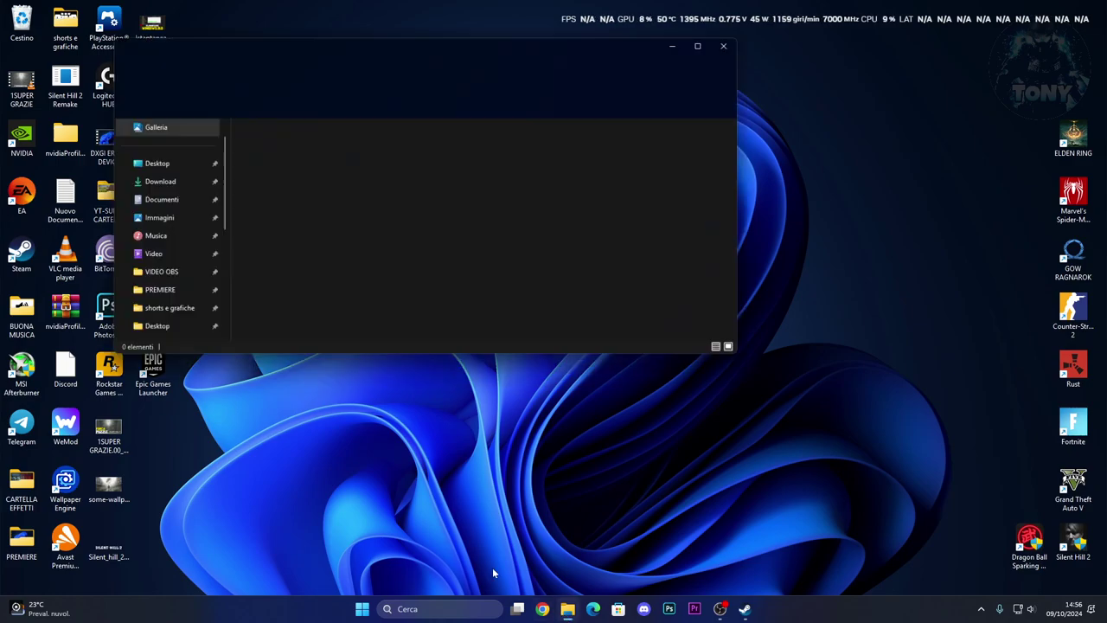
left_click(178, 281)
double_click(462, 149)
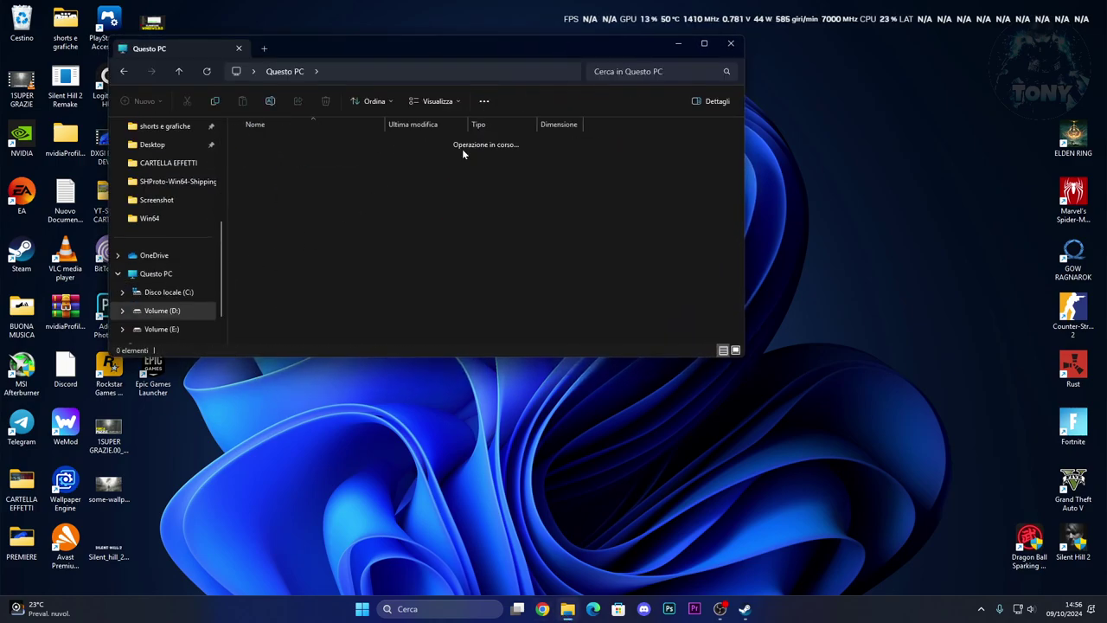
Step: Find the DRAGON BALL Sparking! ZERO folder on Volume (D:) and open it
scroll(349, 260, "down", 10)
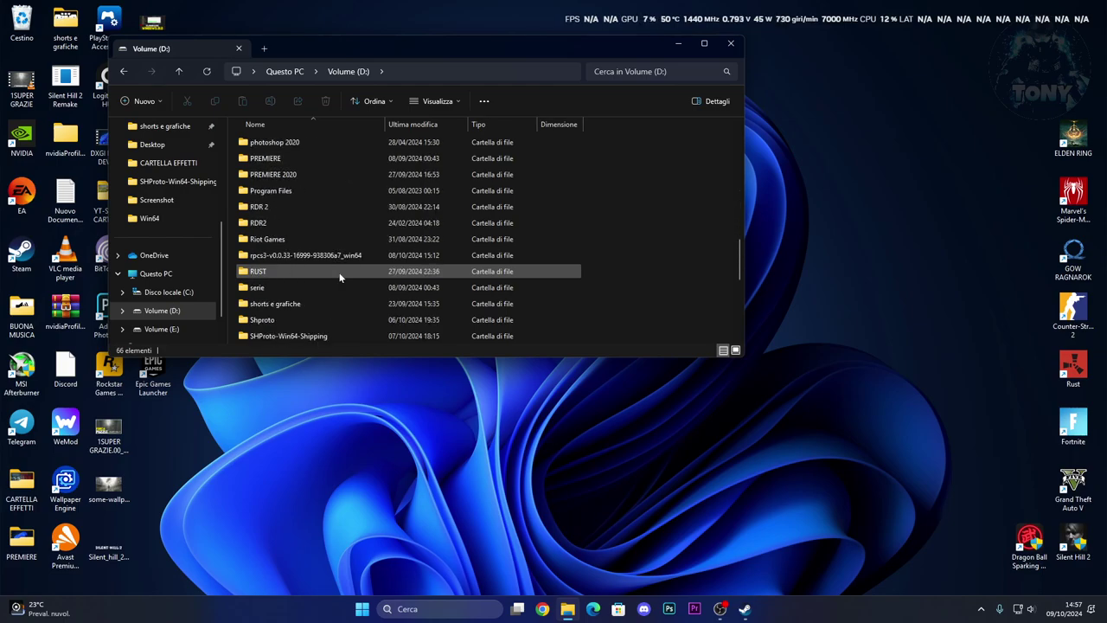
scroll(343, 277, "up", 8)
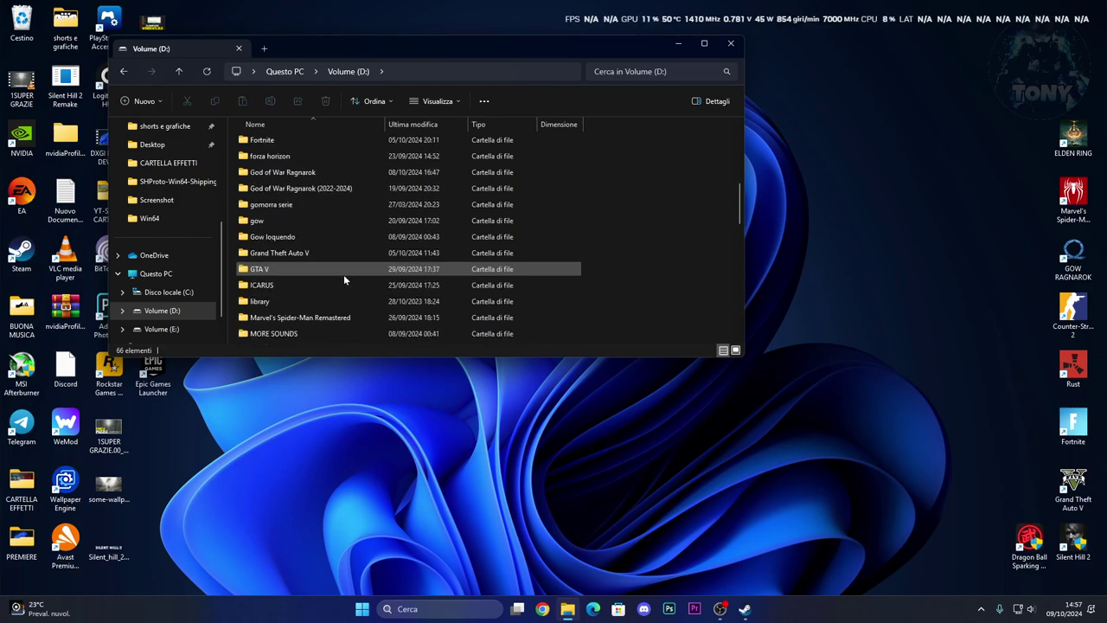
scroll(345, 274, "down", 4)
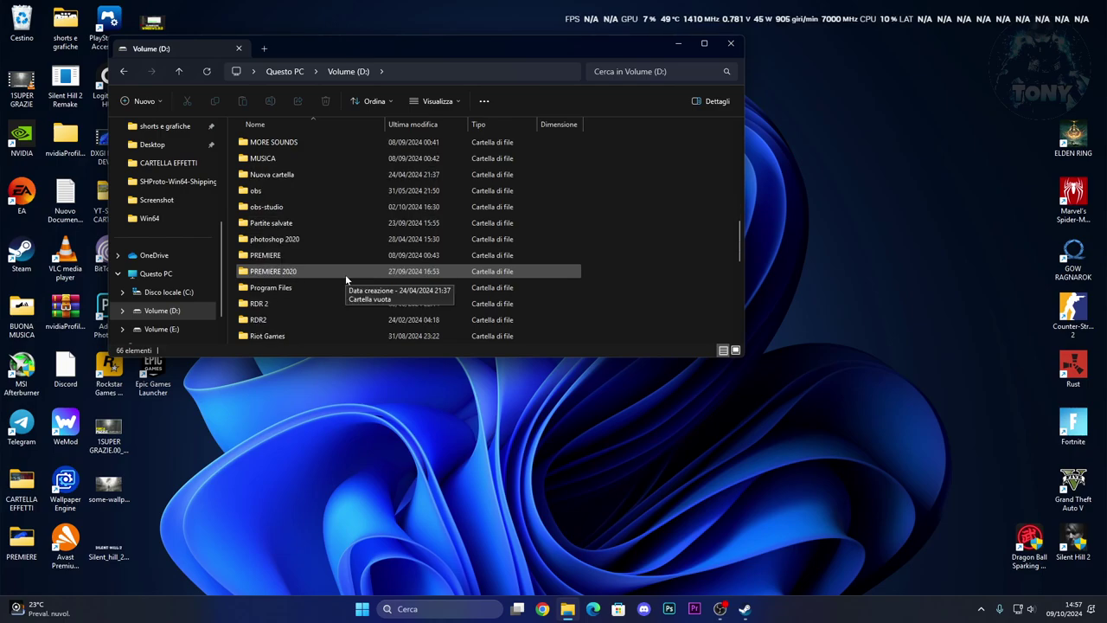
scroll(346, 274, "up", 4)
scroll(347, 277, "up", 1)
scroll(347, 277, "down", 2)
scroll(347, 277, "up", 2)
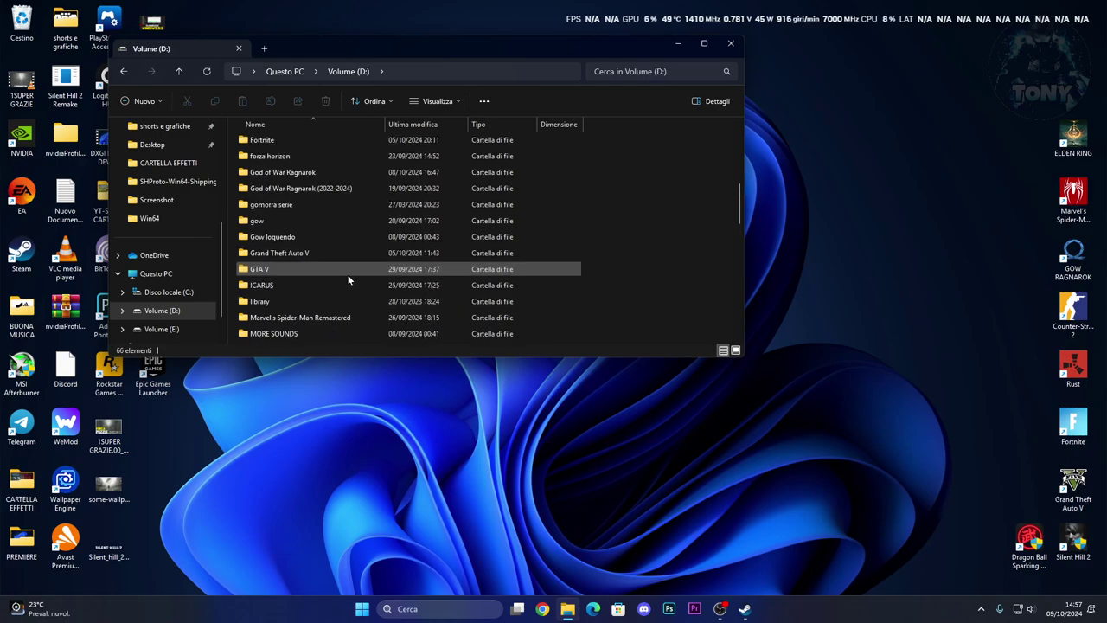
scroll(348, 276, "up", 2)
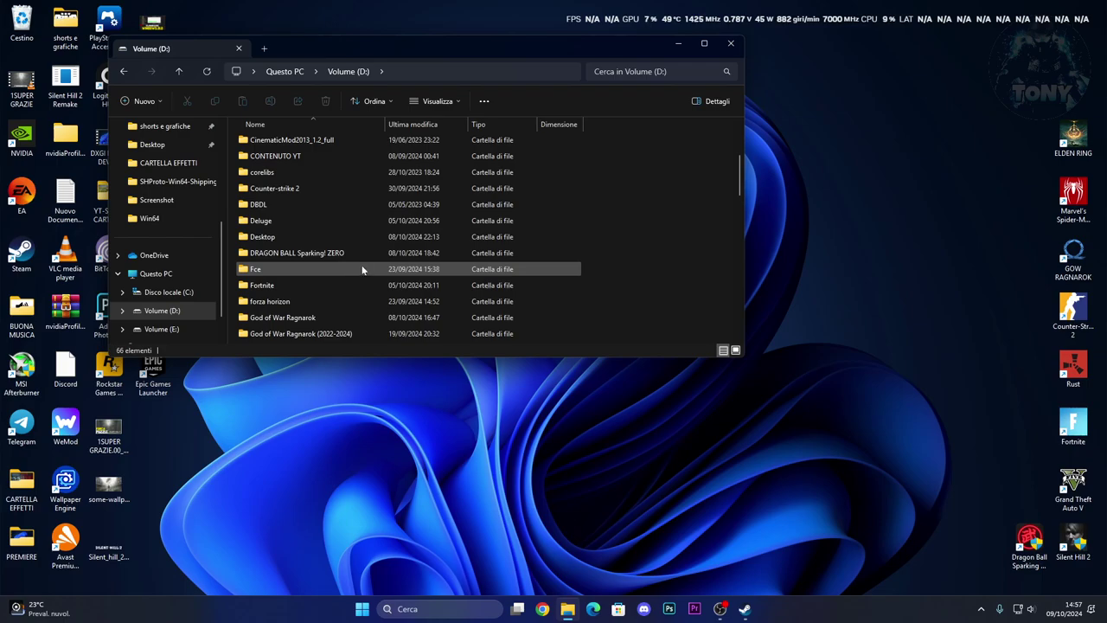
left_click(365, 254)
double_click(365, 256)
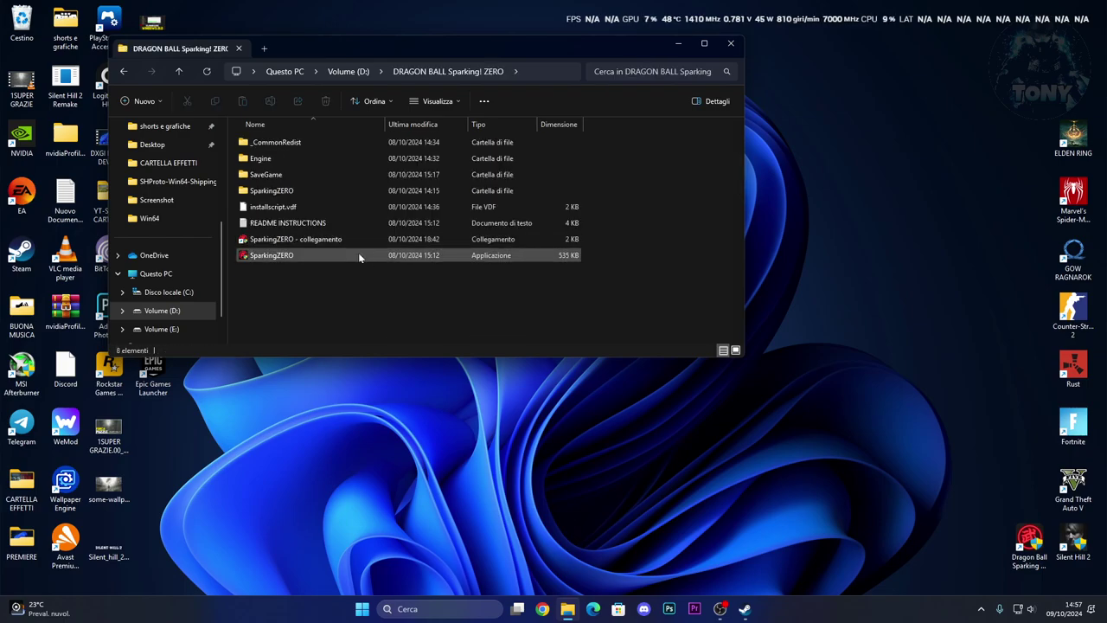
Step: Launch the SparkingZERO application from the DRAGON BALL Sparking! ZERO folder
left_click(369, 256)
double_click(371, 256)
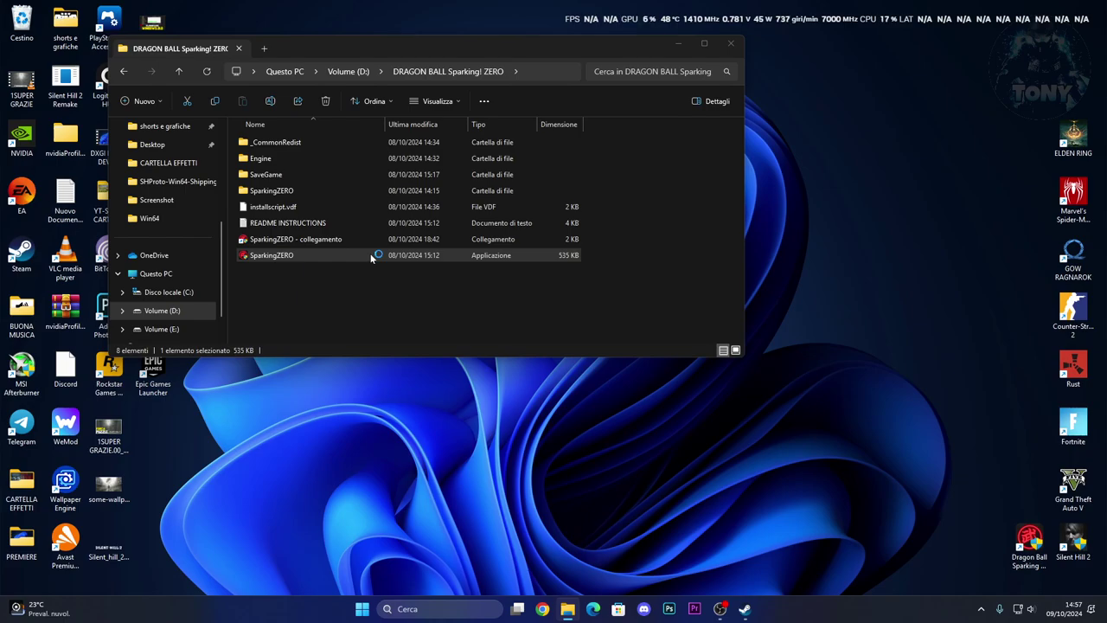
left_click(434, 226)
left_click(563, 403)
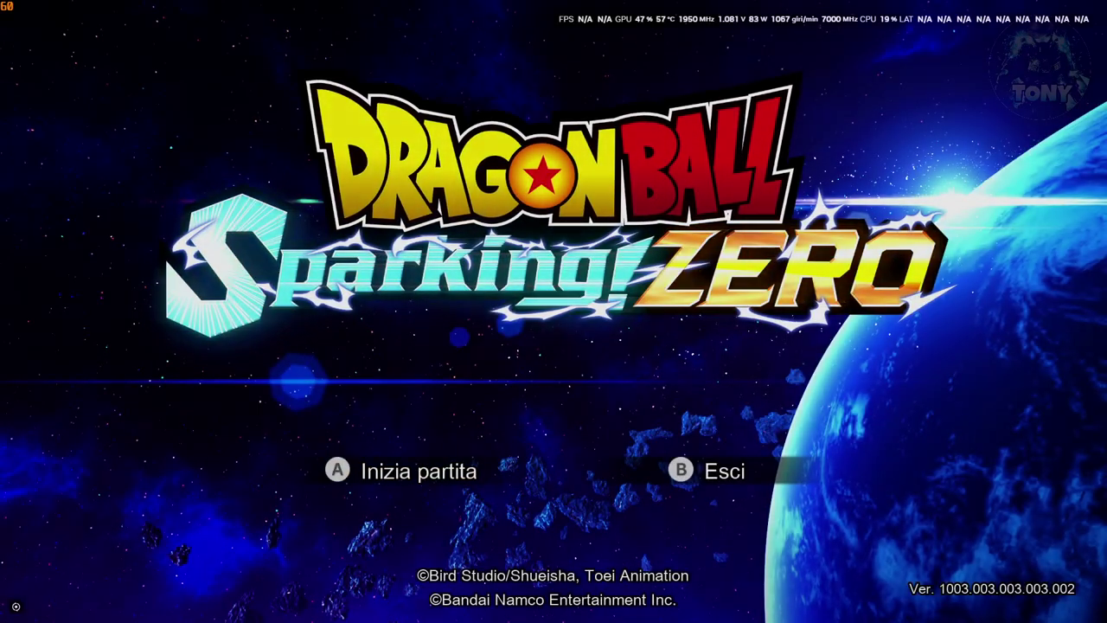
Step: Continue past the game's title screen and open Opzioni from the main menu
key("Return")
key("Down")
key("Up")
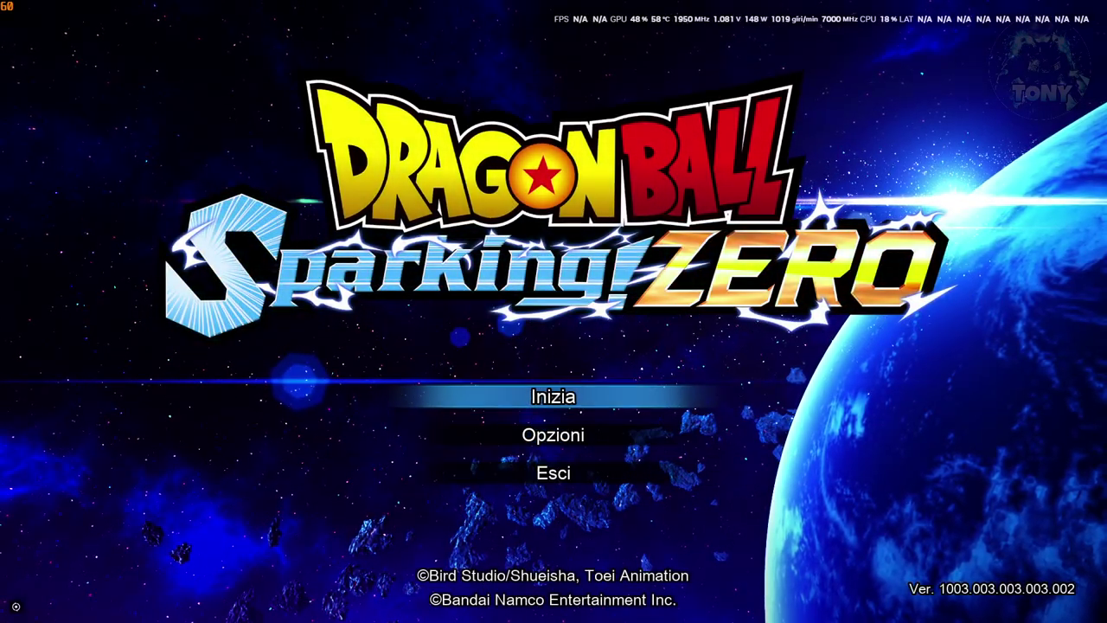
key("Down")
key("Return")
Step: Test menu navigation by moving the selection up and down through the Opzioni categories
key("Down")
key("Down")
key("Down")
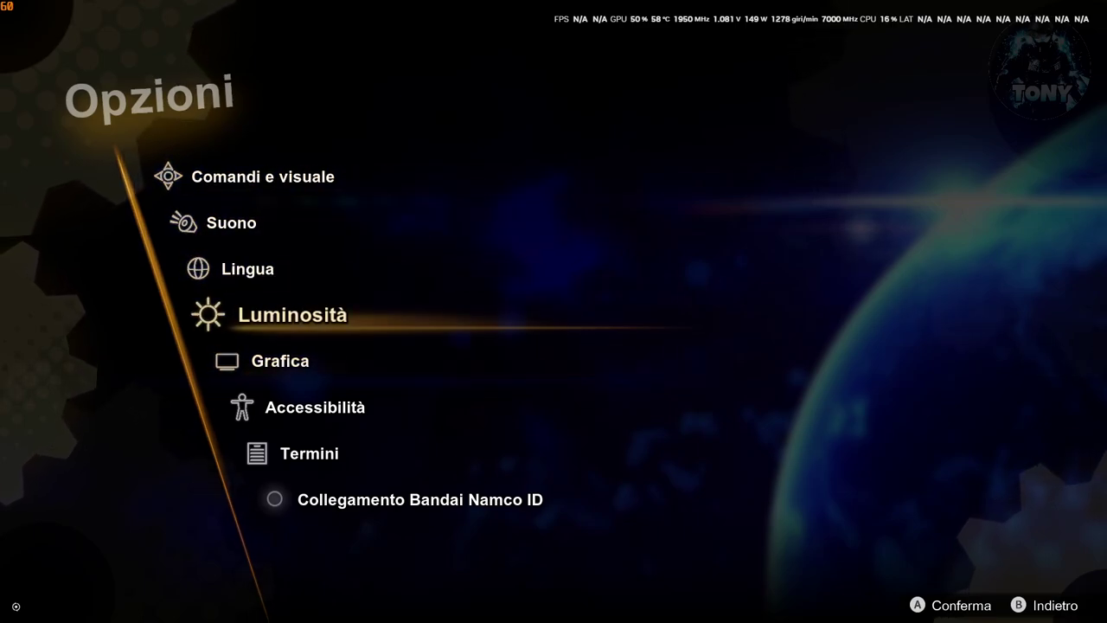
key("Up")
key("Up")
key("Down")
key("Down")
key("Up")
key("Up")
key("Down")
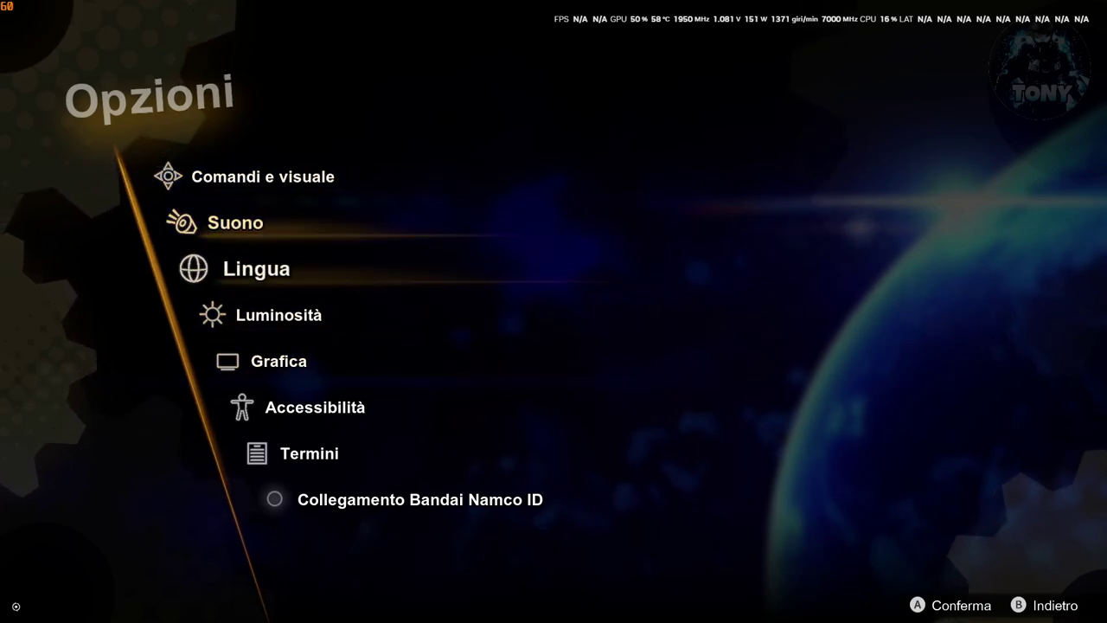
key("Down")
key("Down")
key("Down")
key("Up")
key("Up")
key("Up")
key("Up")
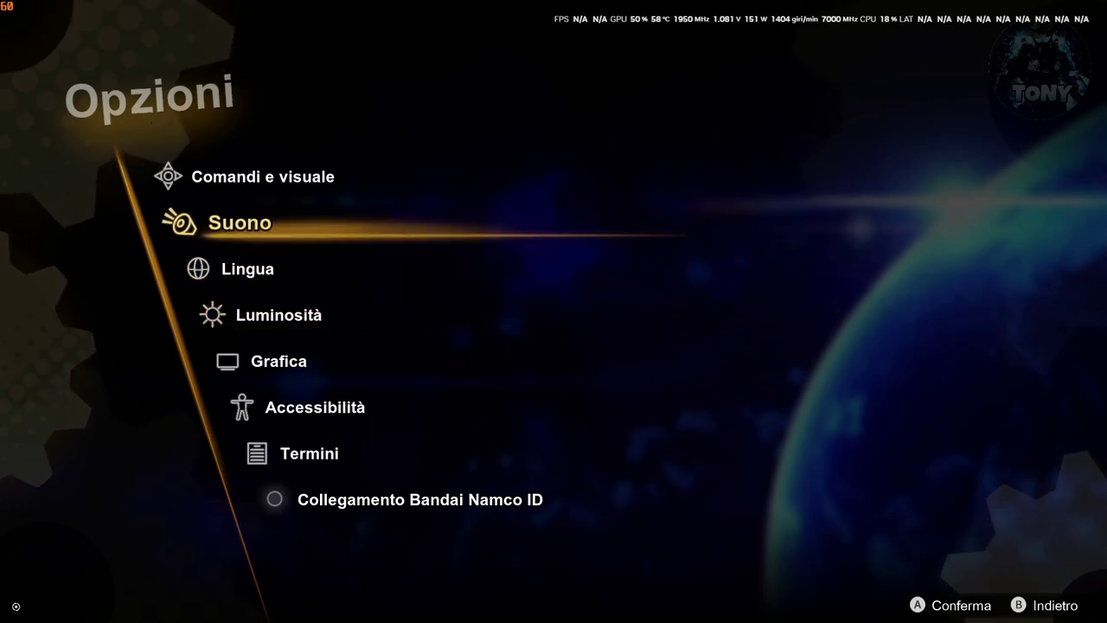
Step: Open the Comandi e visuale options and look through the other option pages, including Lingua, Grafica and Accessibilità
key("Up")
key("Return")
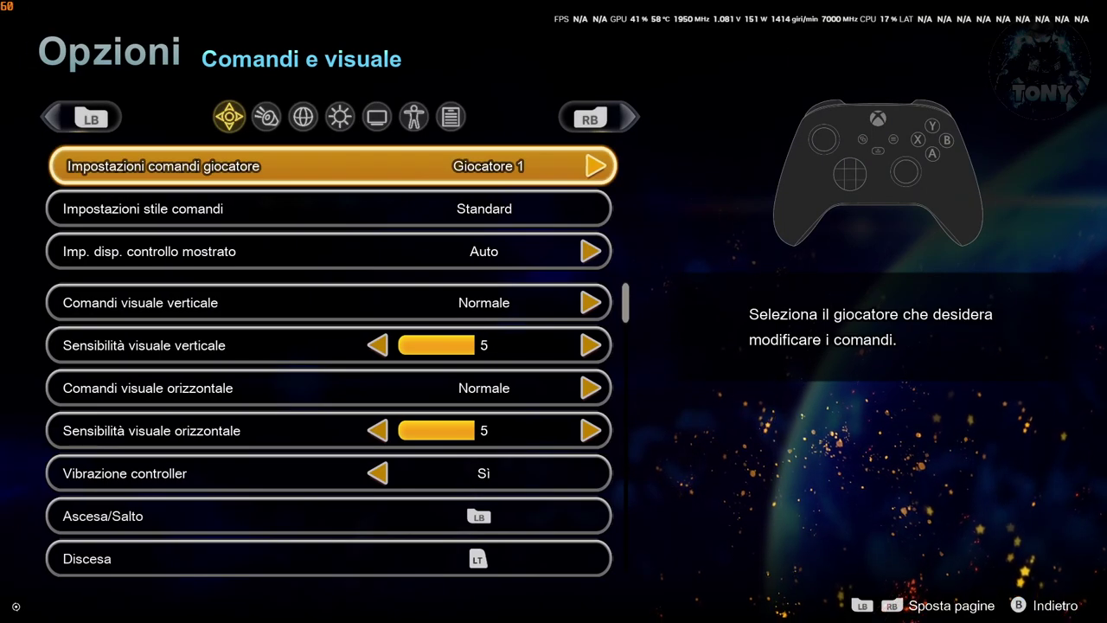
key("e")
key("e")
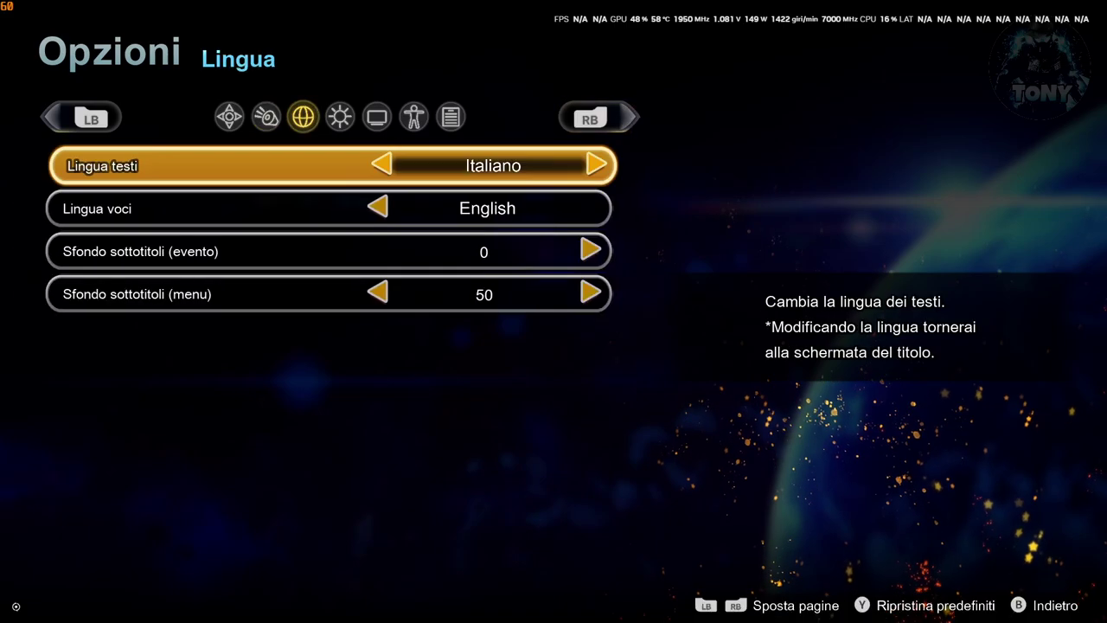
key("e")
key("e")
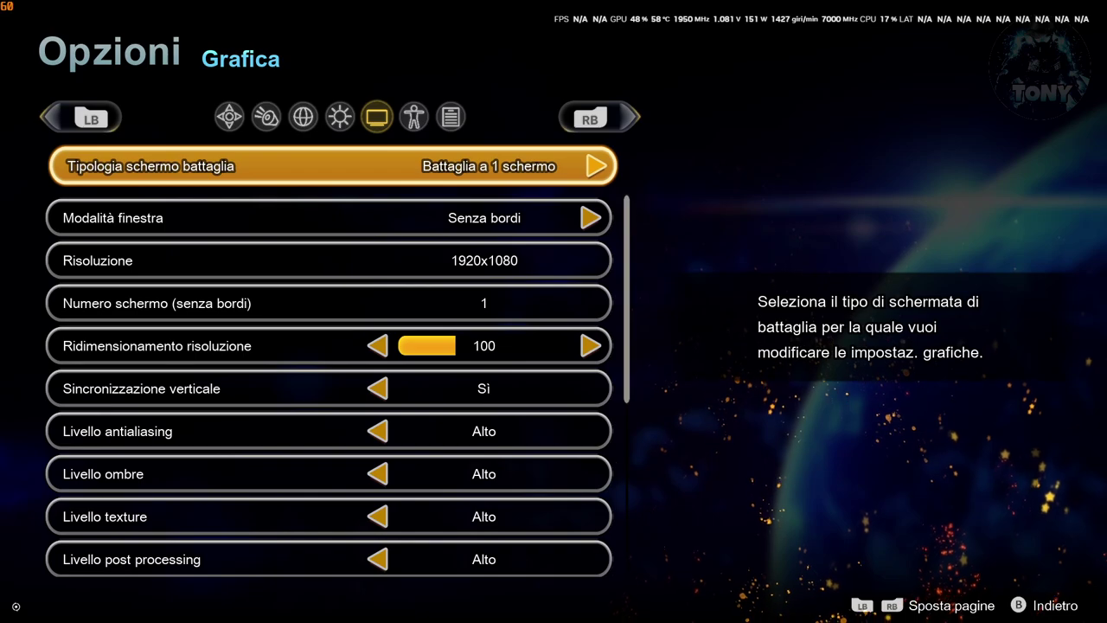
key("e")
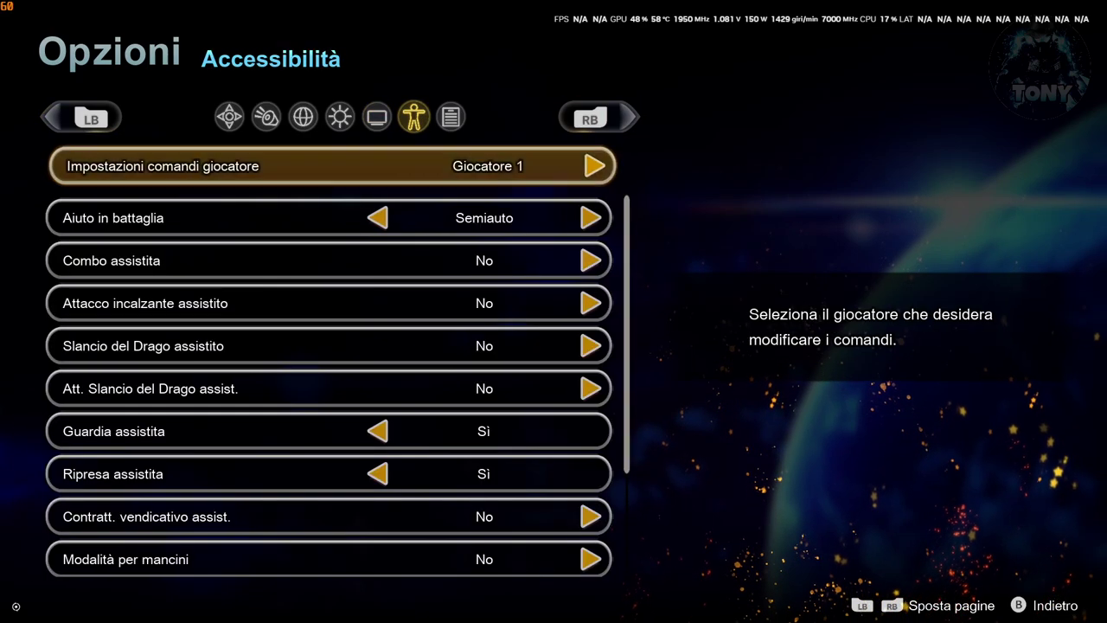
key("e")
key("q")
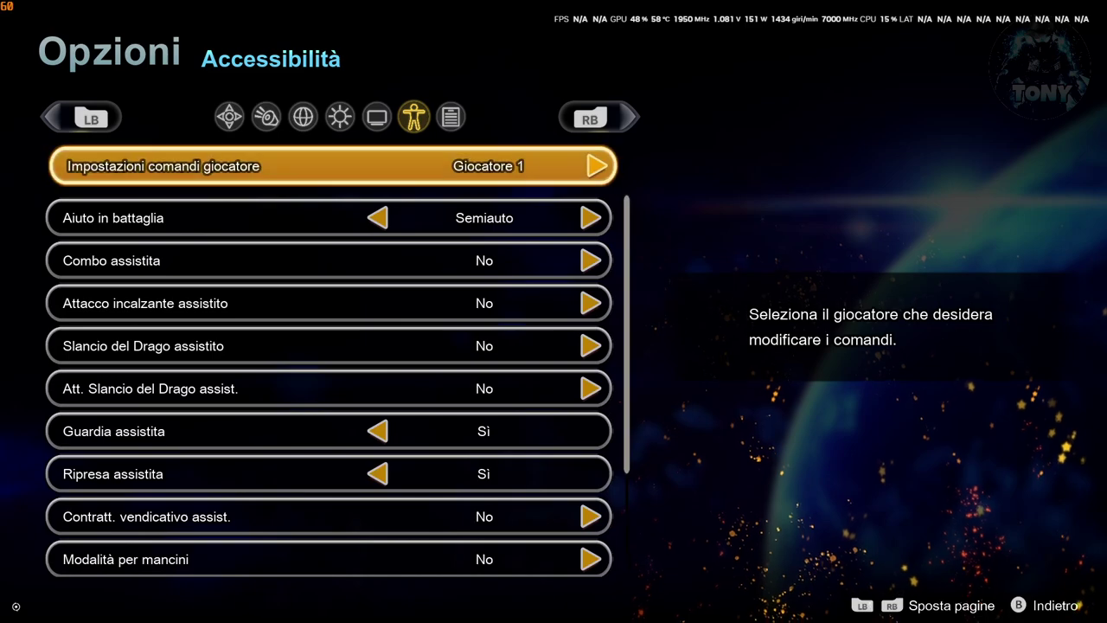
key("e")
key("q")
key("q")
Step: Leave the game options for the title menu and bring up the Windows Start menu
key("Escape")
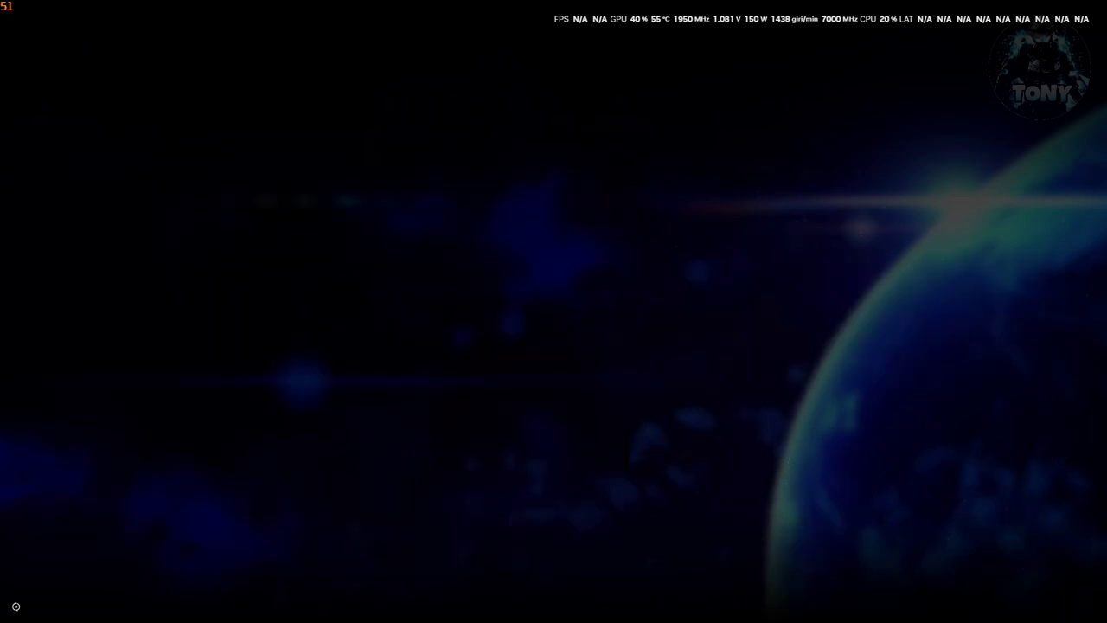
key("Escape")
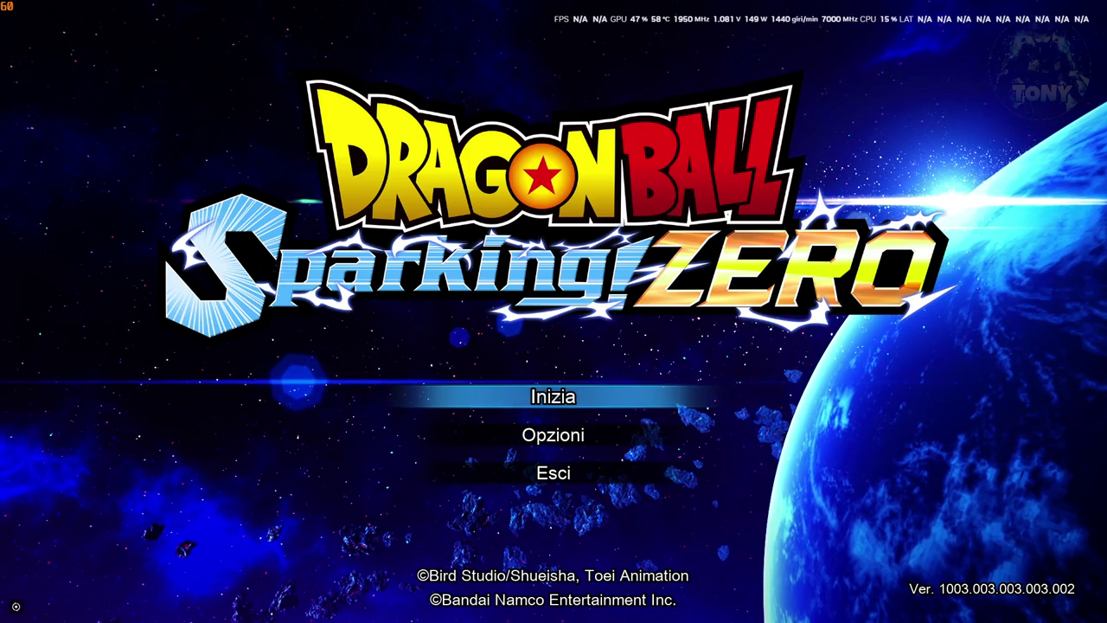
key("super")
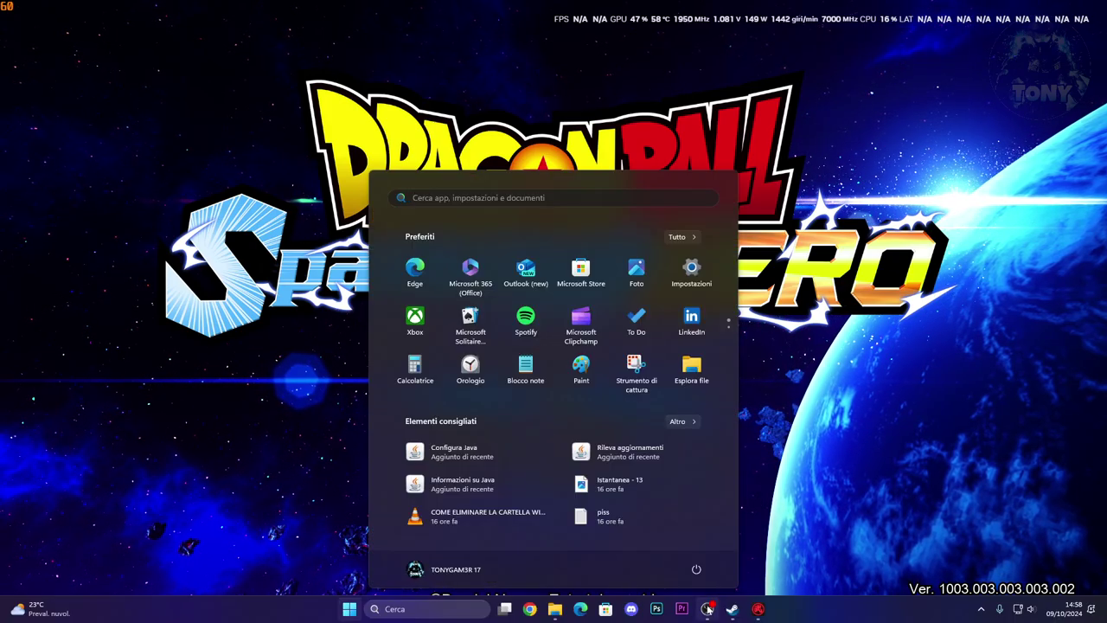